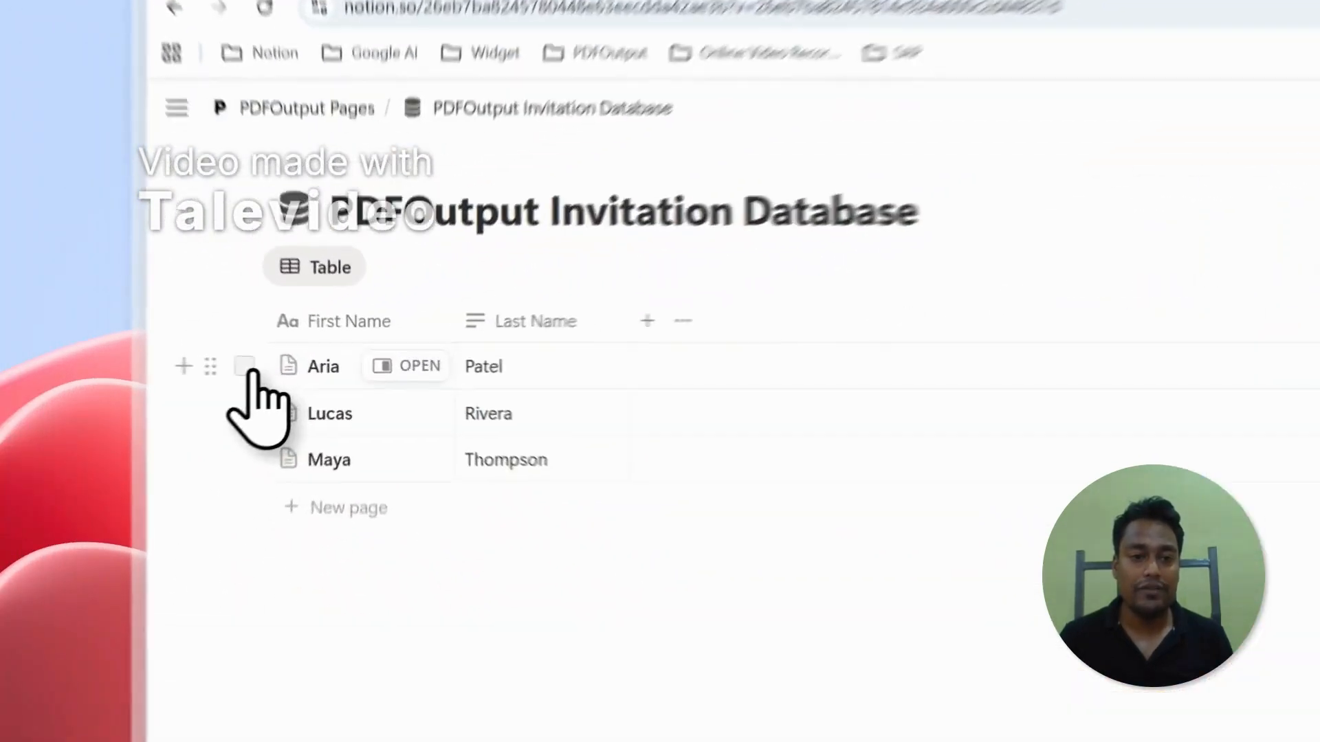
Select the Aria, Lucas and Maya rows in the invitation database, then clear the selection.
{"action": "left_click", "coordinate": [212, 363]}
{"action": "left_click", "coordinate": [273, 429]}
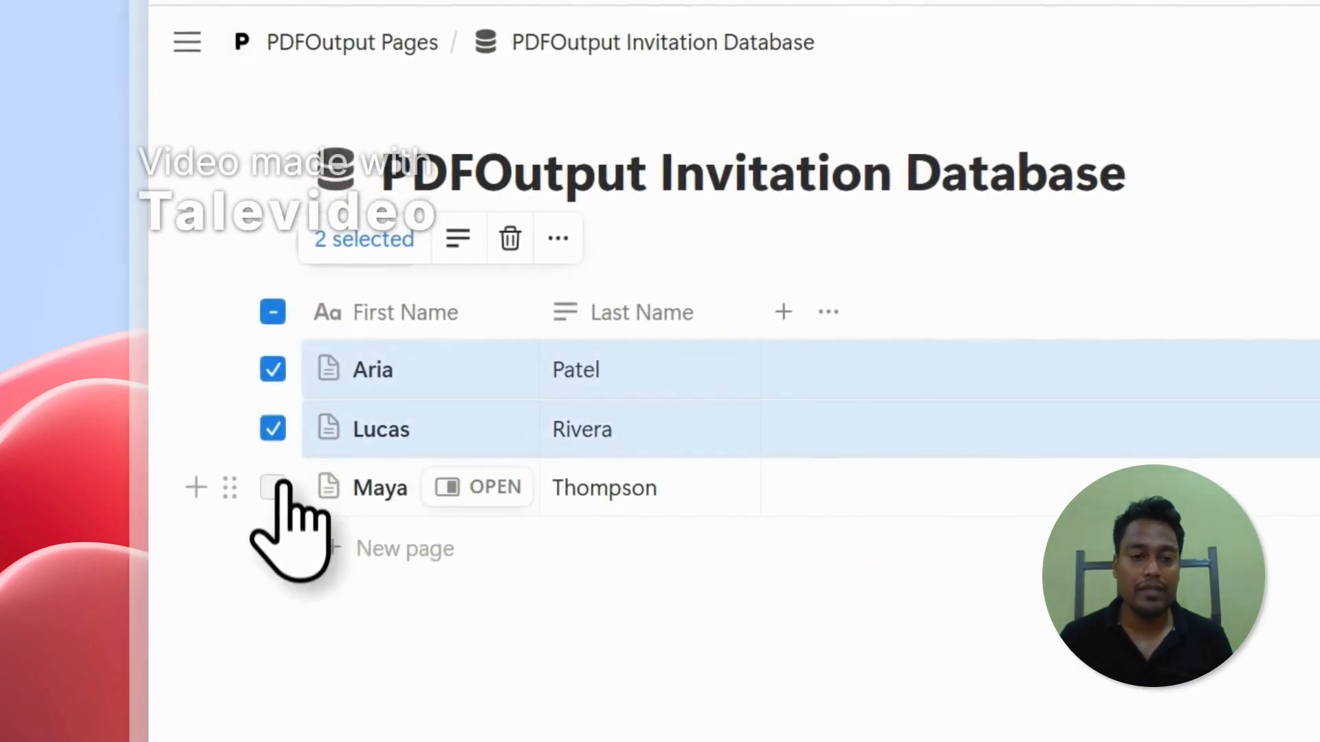
{"action": "left_click", "coordinate": [273, 488]}
{"action": "left_click", "coordinate": [438, 621]}
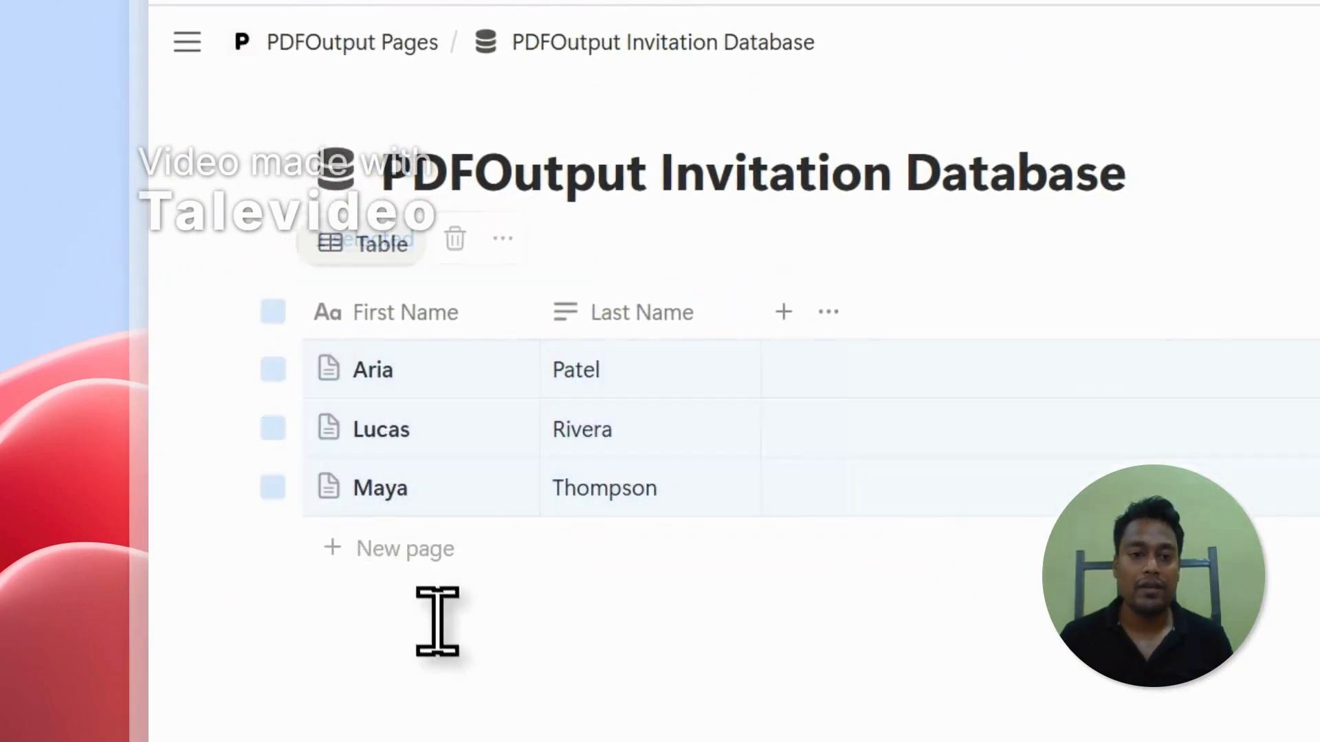
Review the greeting and welcome text in the invitation template Google Doc, then return to Notion.
{"action": "left_click", "coordinate": [746, 72]}
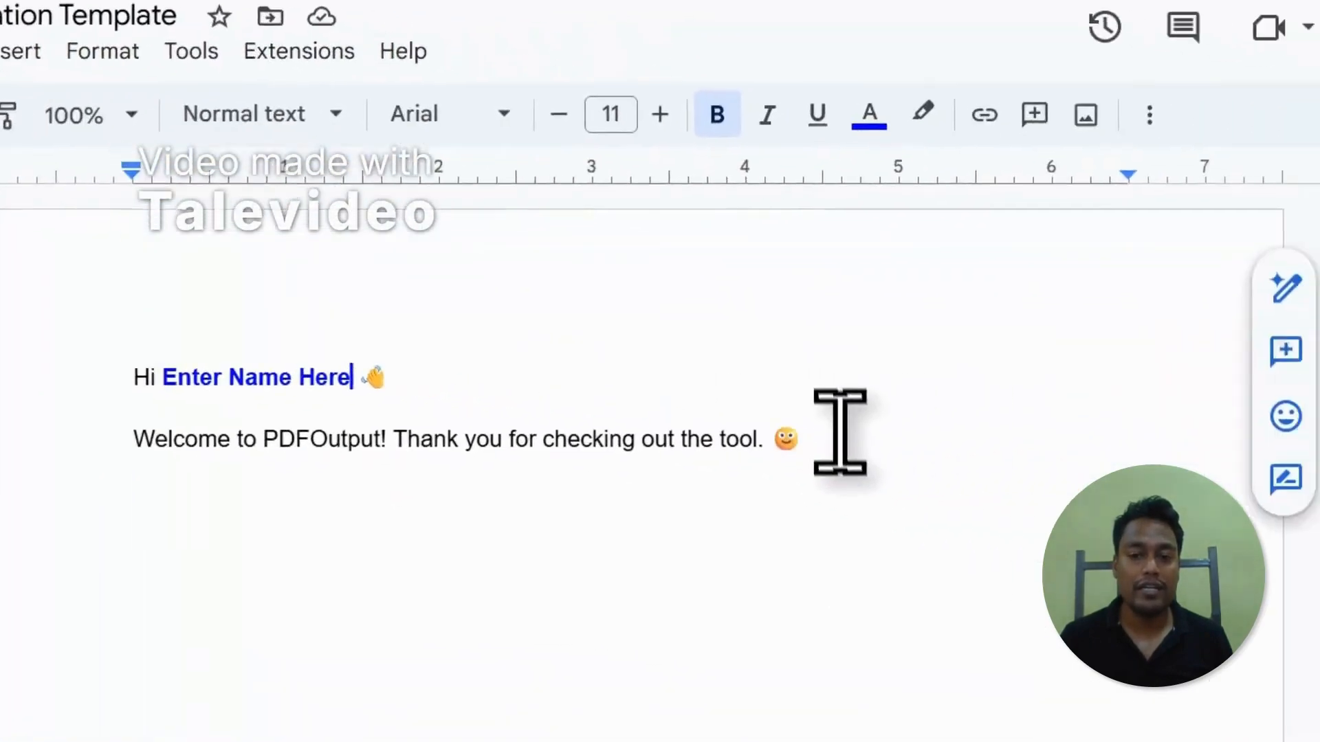
{"action": "left_click_drag", "start_coordinate": [839, 433], "coordinate": [456, 359]}
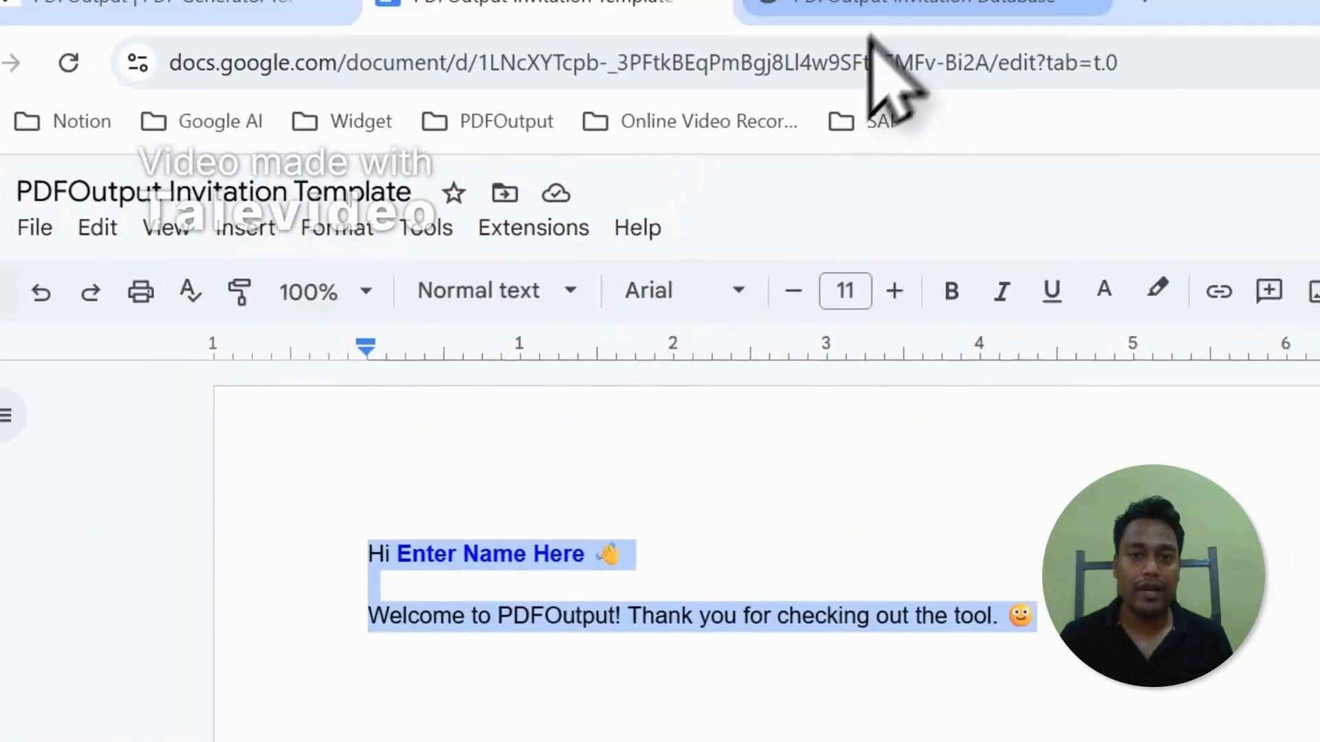
{"action": "left_click", "coordinate": [818, 84]}
Reselect and deselect the three invitee rows, then switch to the PDFOutput generator.
{"action": "left_click", "coordinate": [0, 608]}
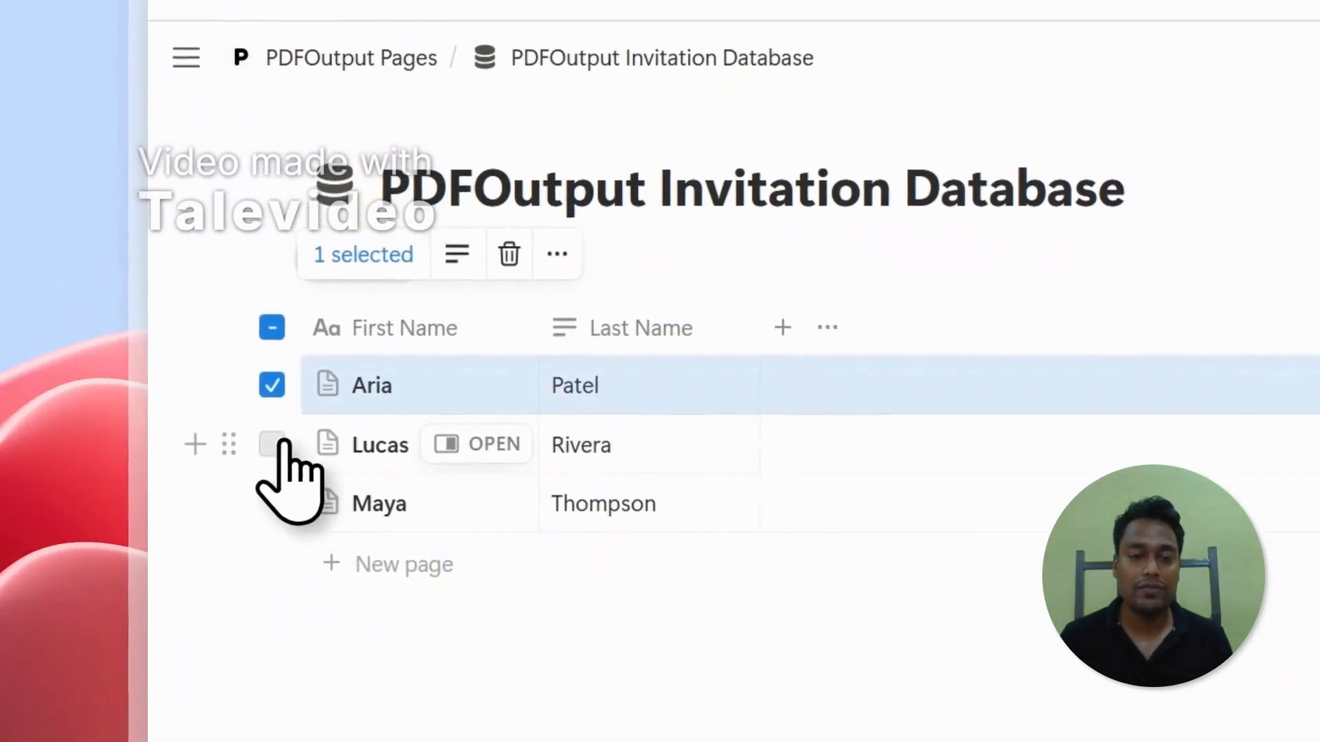
{"action": "left_click", "coordinate": [0, 667]}
{"action": "left_click", "coordinate": [275, 502]}
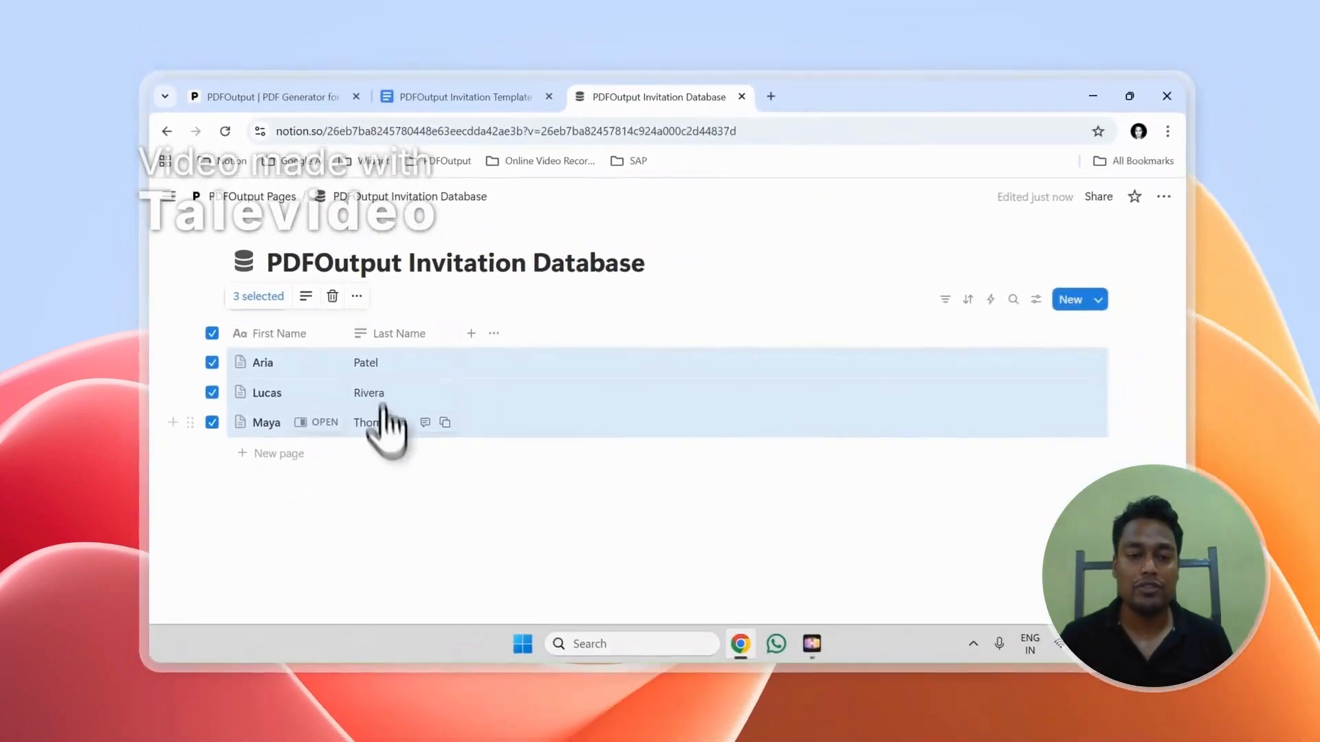
{"action": "left_click", "coordinate": [478, 268]}
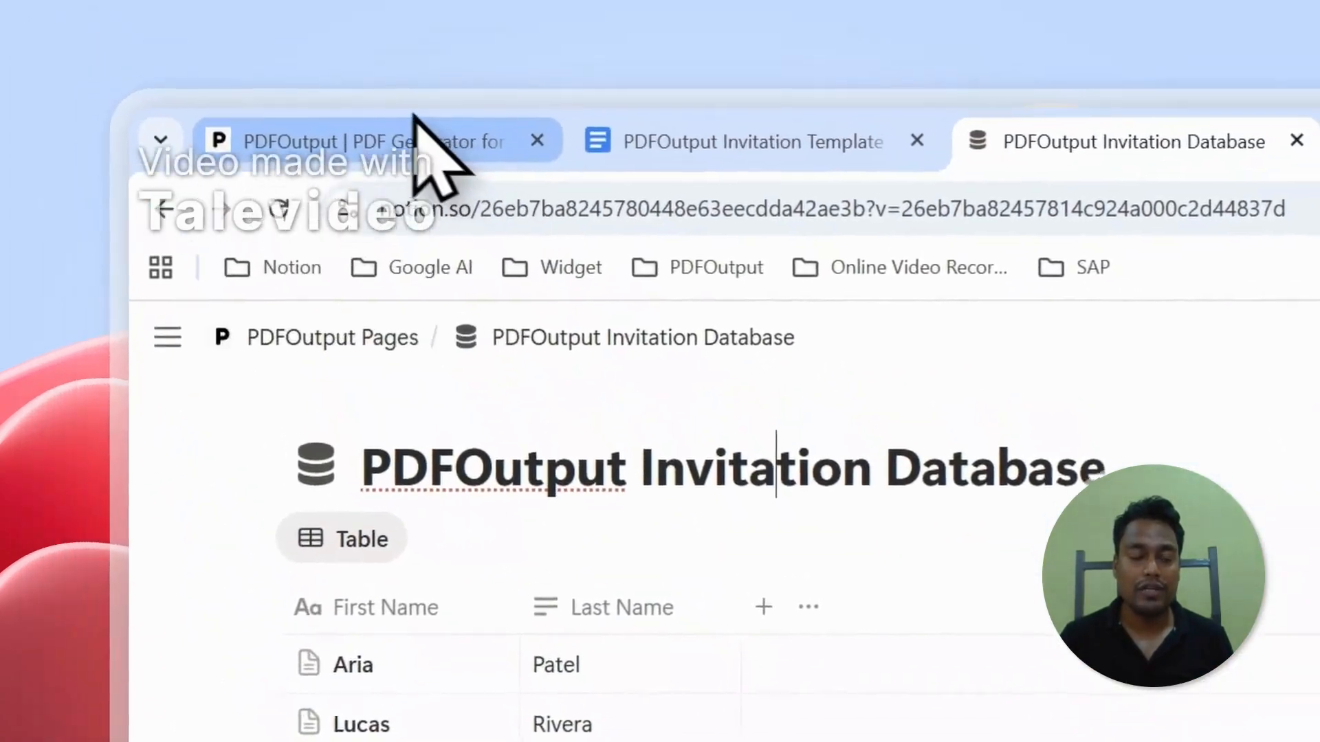
{"action": "left_click", "coordinate": [287, 96]}
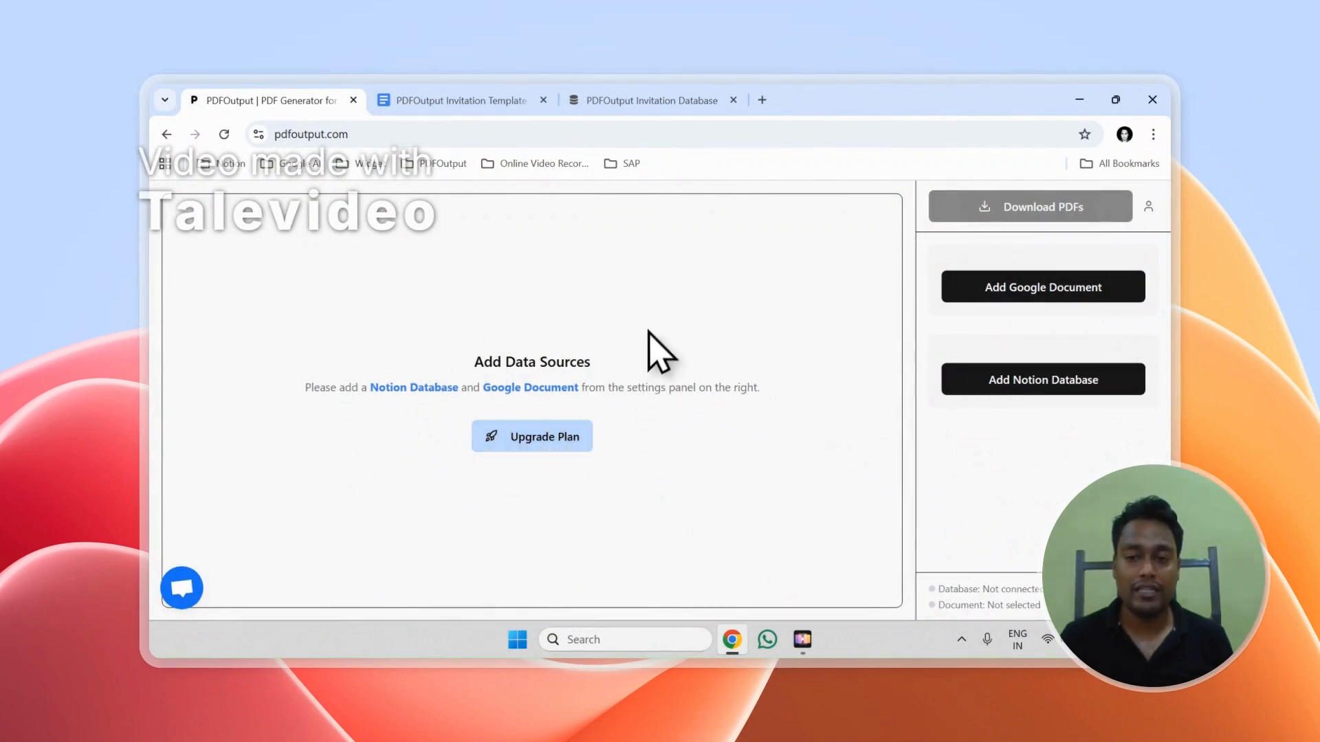
Begin linking a Notion database in PDFOutput, then go back to the PDFOutput Invitation Database page.
{"action": "left_click", "coordinate": [1042, 388]}
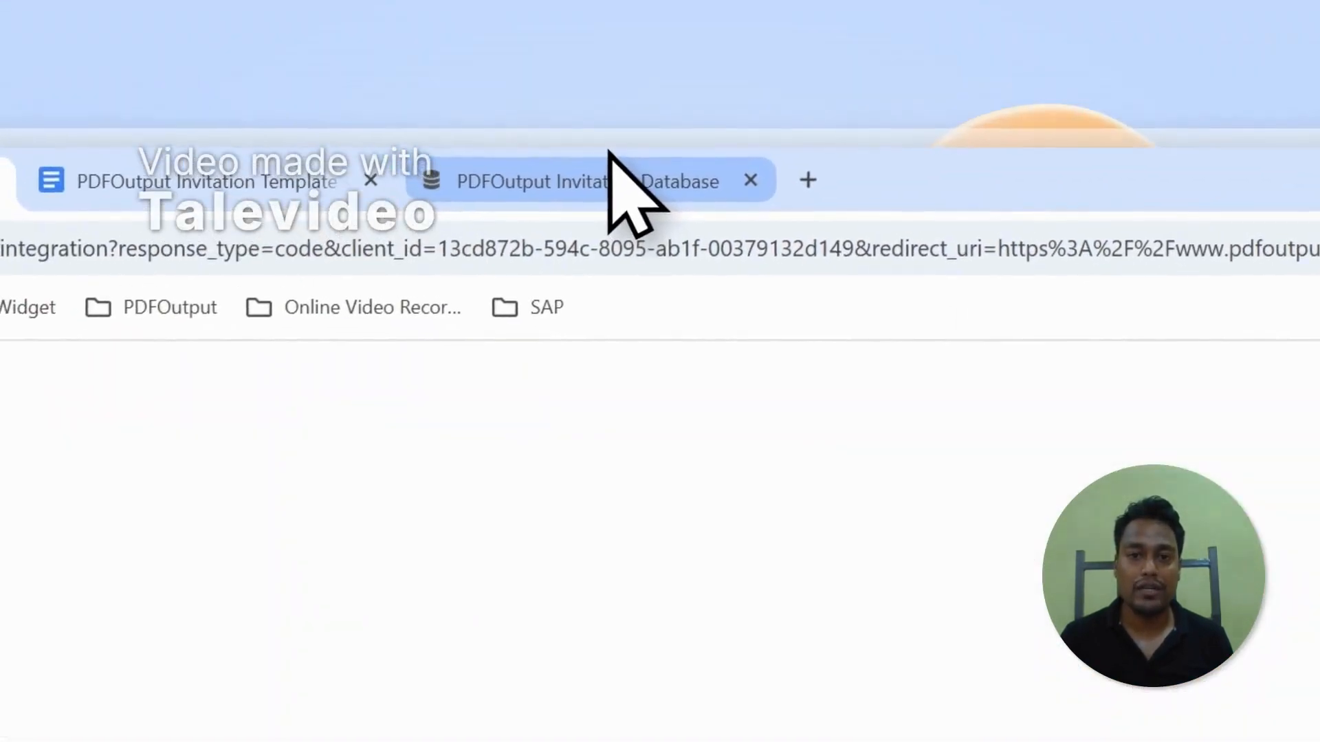
{"action": "left_click", "coordinate": [609, 153]}
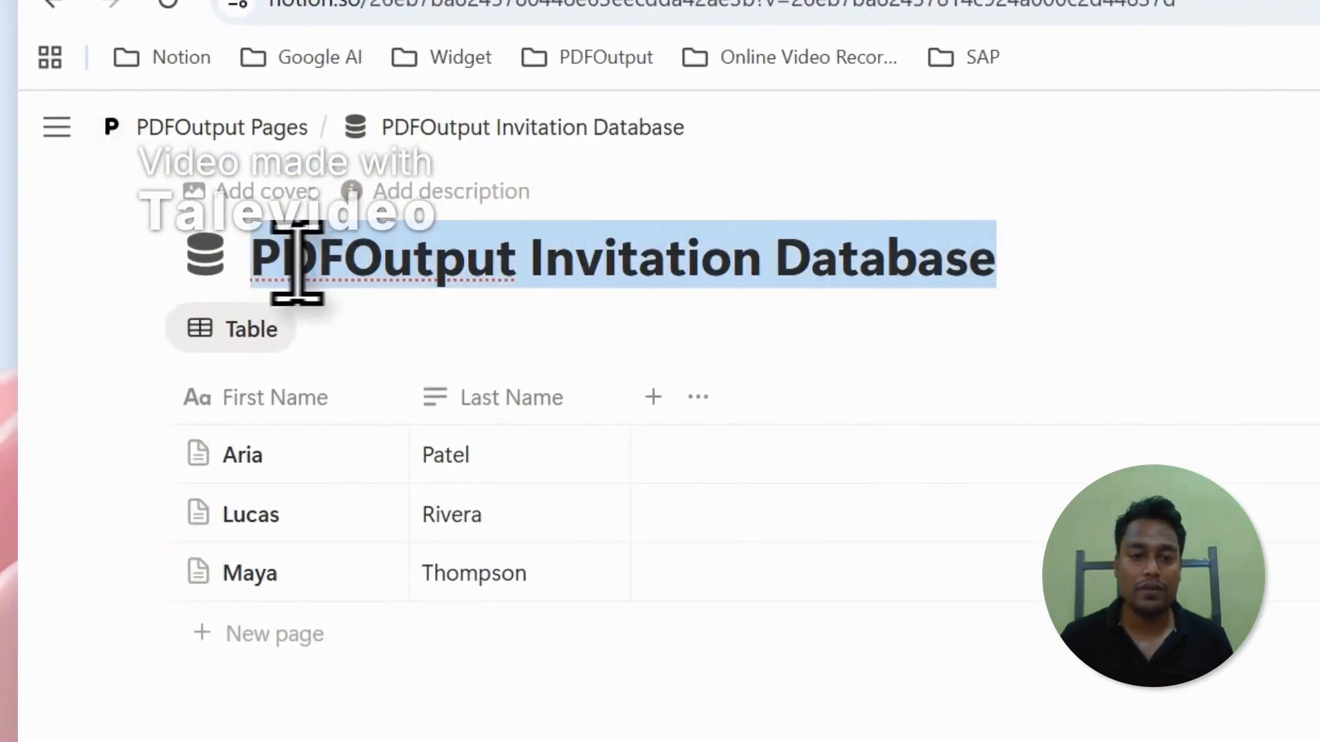
Copy the 'PDFOutput Invitation Database' title, share that database with PDFOutput, and allow access.
{"action": "right_click", "coordinate": [324, 268]}
{"action": "left_click", "coordinate": [427, 412]}
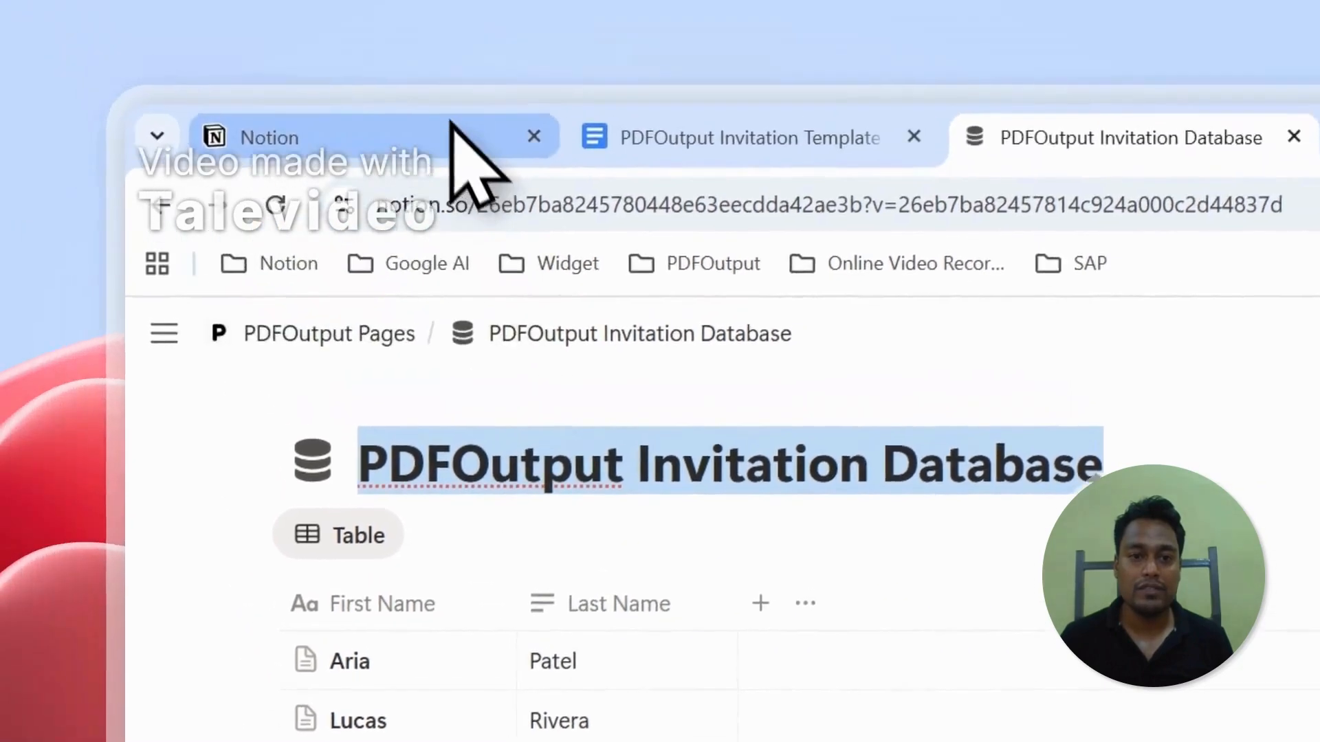
{"action": "left_click", "coordinate": [450, 120]}
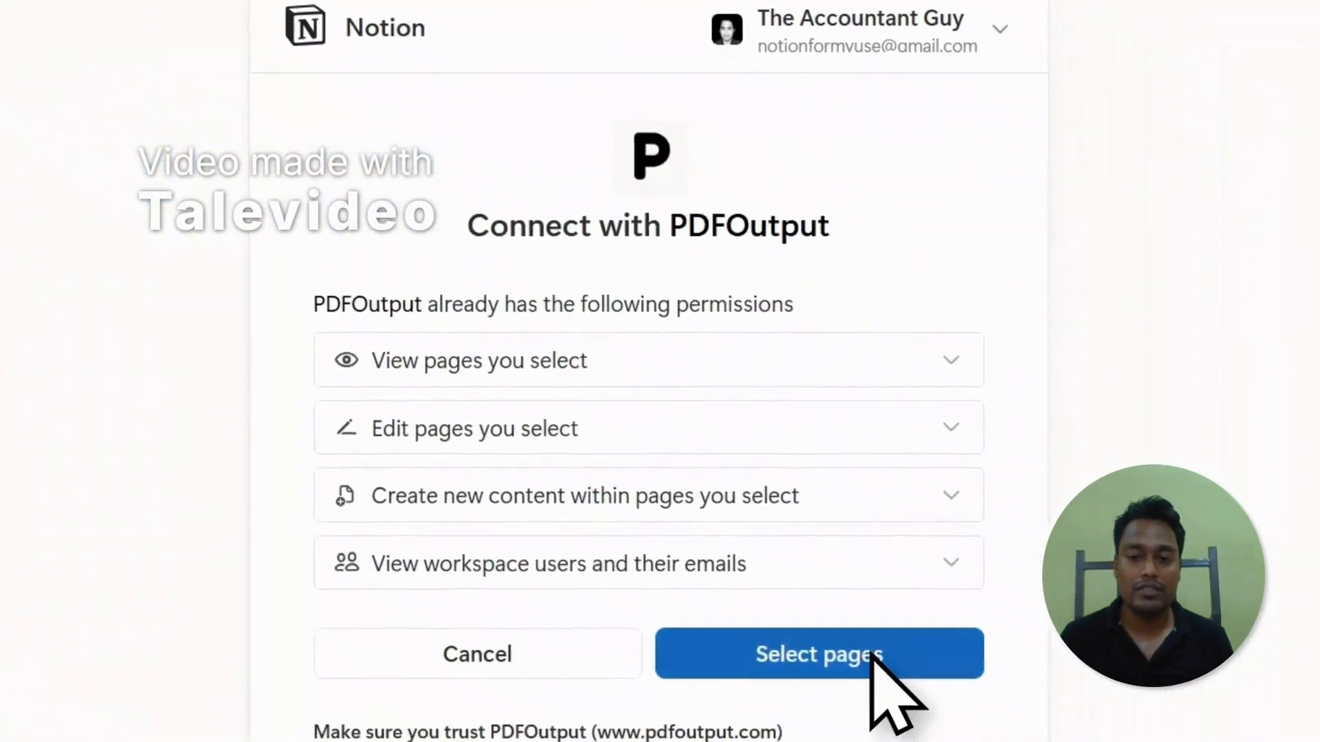
{"action": "left_click", "coordinate": [871, 657]}
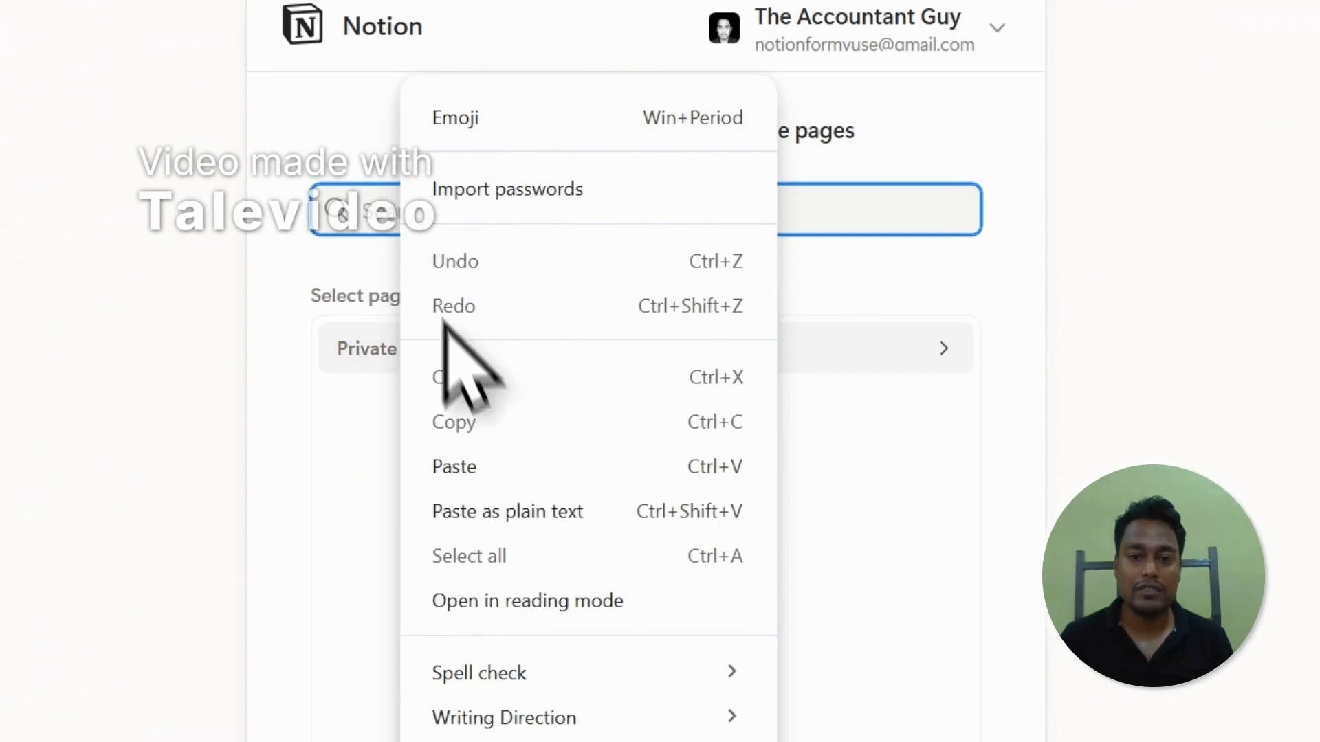
{"action": "left_click", "coordinate": [459, 467]}
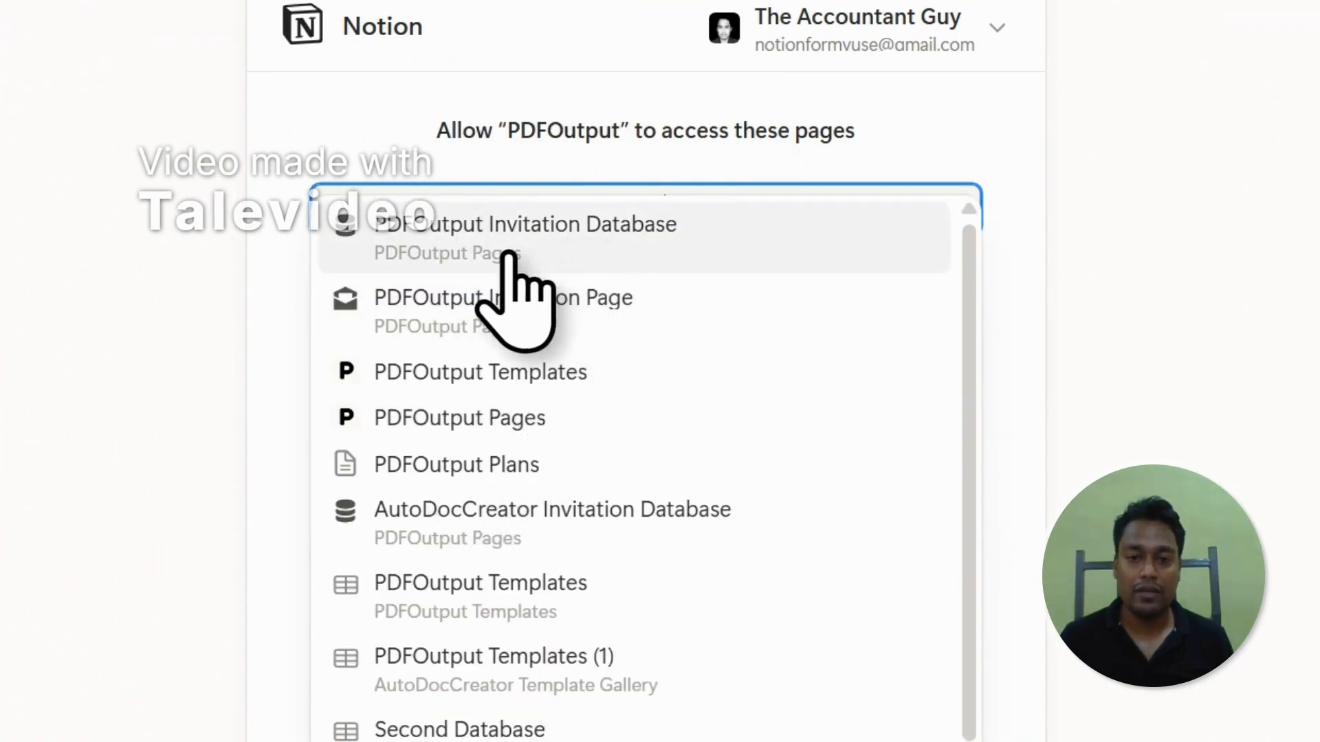
{"action": "left_click", "coordinate": [813, 246]}
{"action": "left_click", "coordinate": [909, 150]}
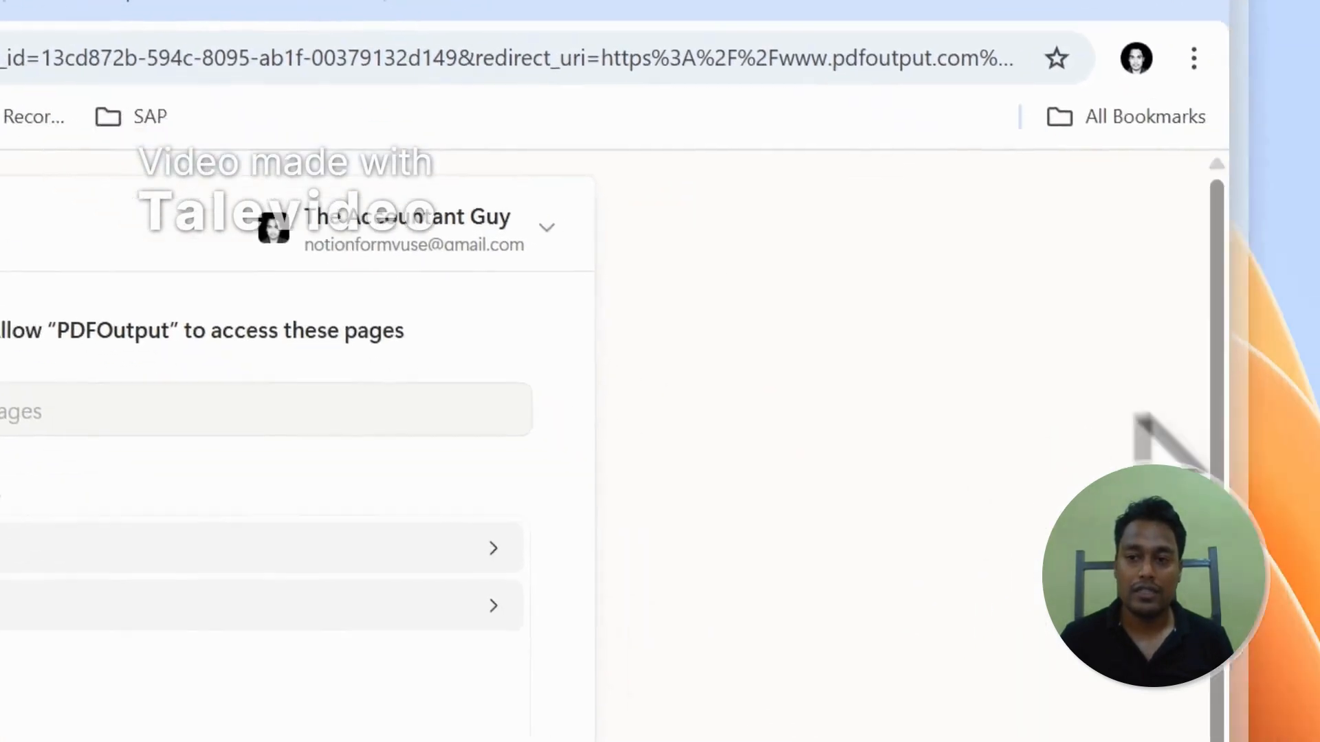
{"action": "left_click_drag", "start_coordinate": [1216, 421], "coordinate": [1215, 597]}
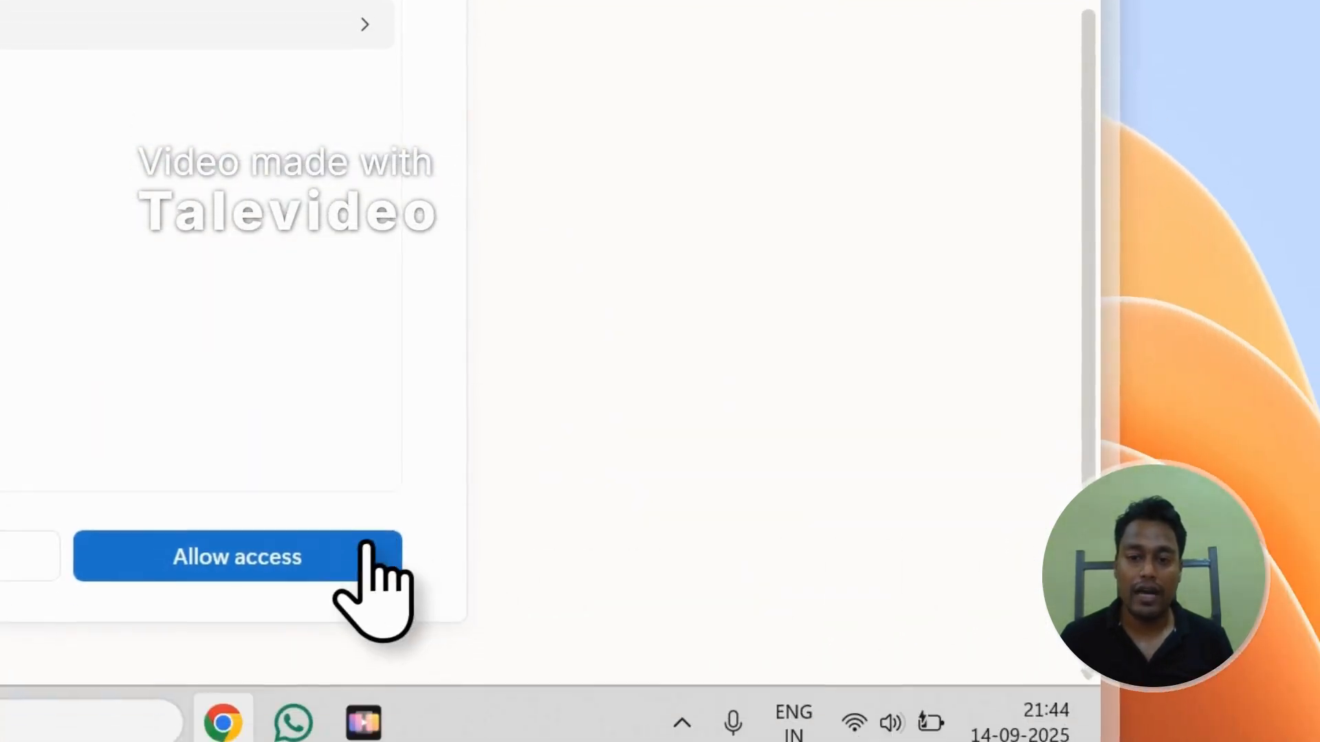
{"action": "left_click", "coordinate": [366, 550]}
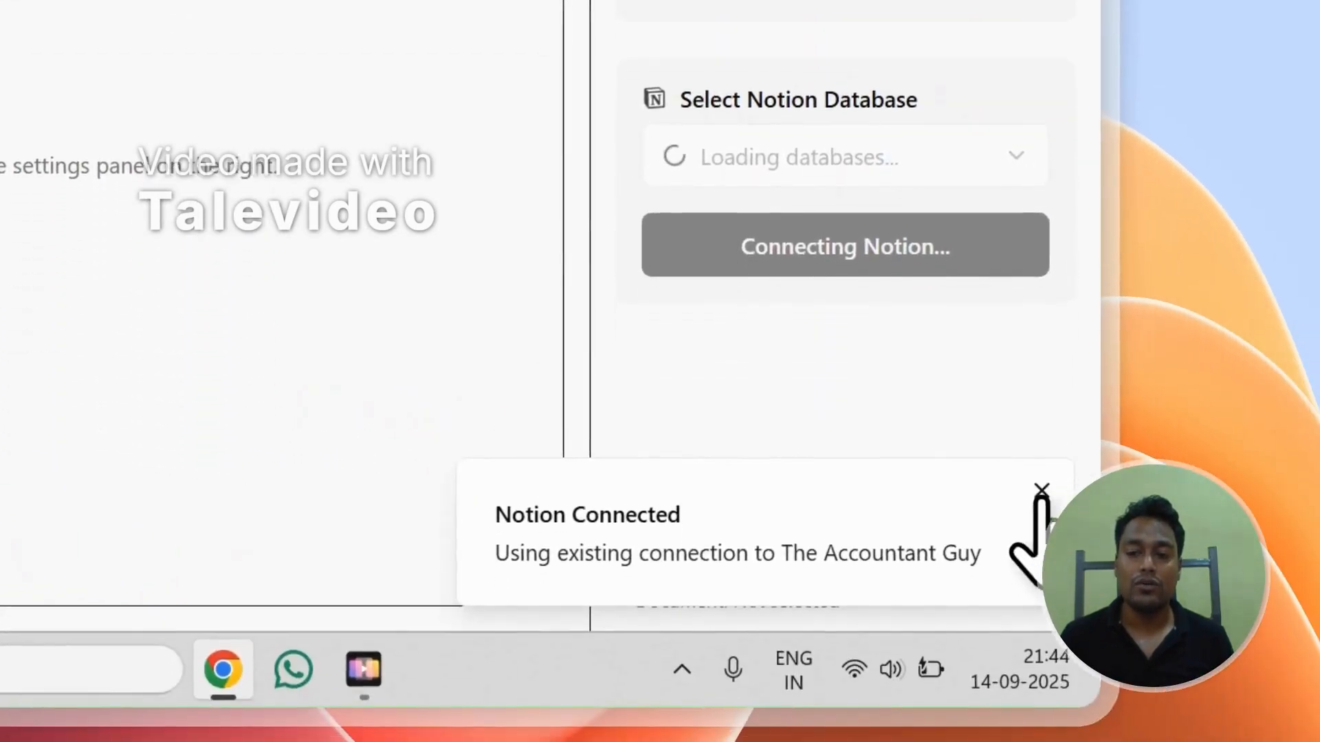
Dismiss the Notion Connected notice and check the new GeneratePDF and PDFFiles columns in Notion.
{"action": "left_click", "coordinate": [1042, 490]}
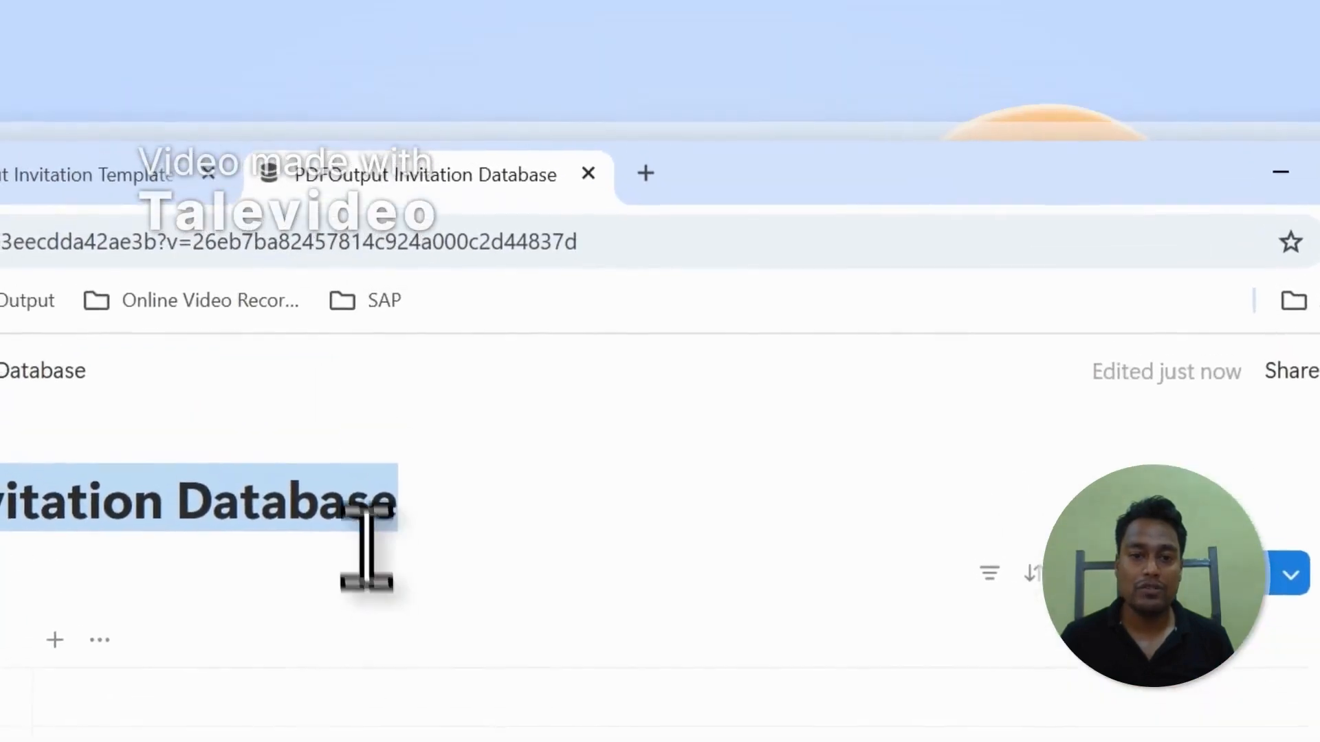
{"action": "left_click", "coordinate": [434, 530]}
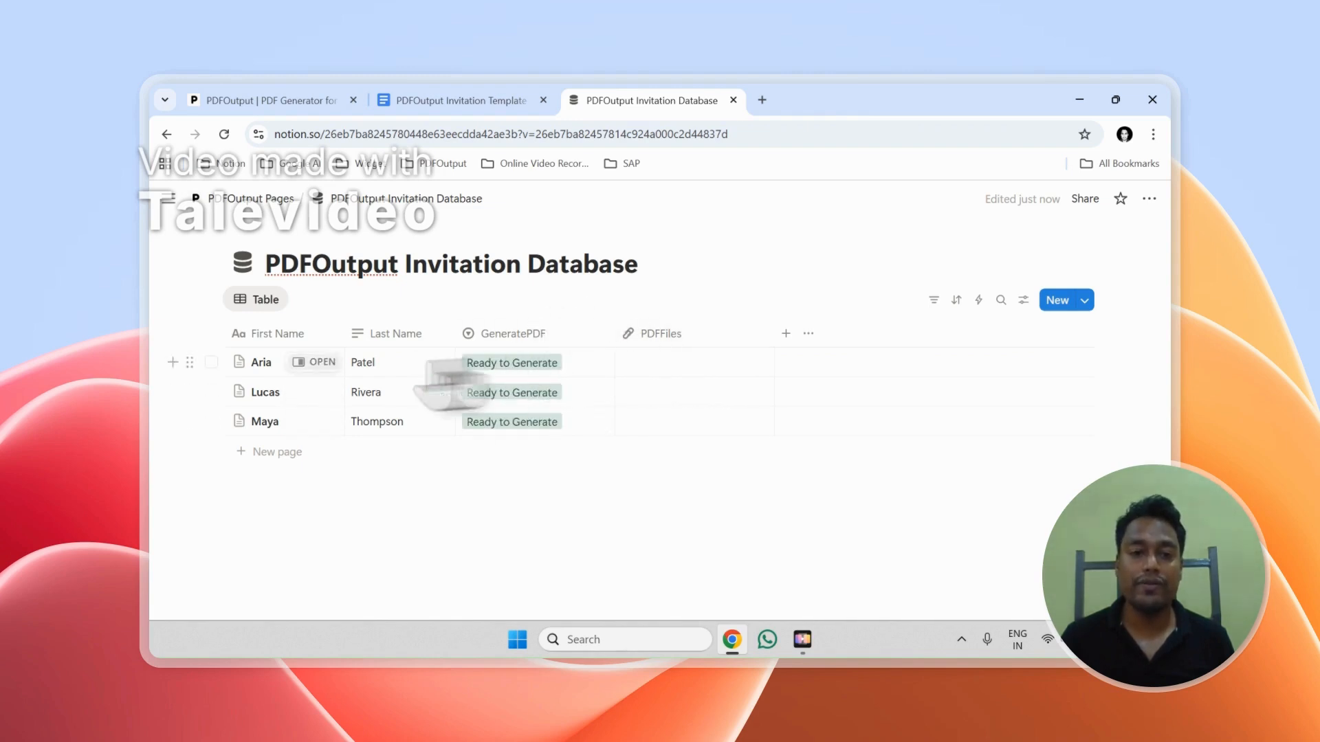
{"action": "left_click", "coordinate": [261, 101]}
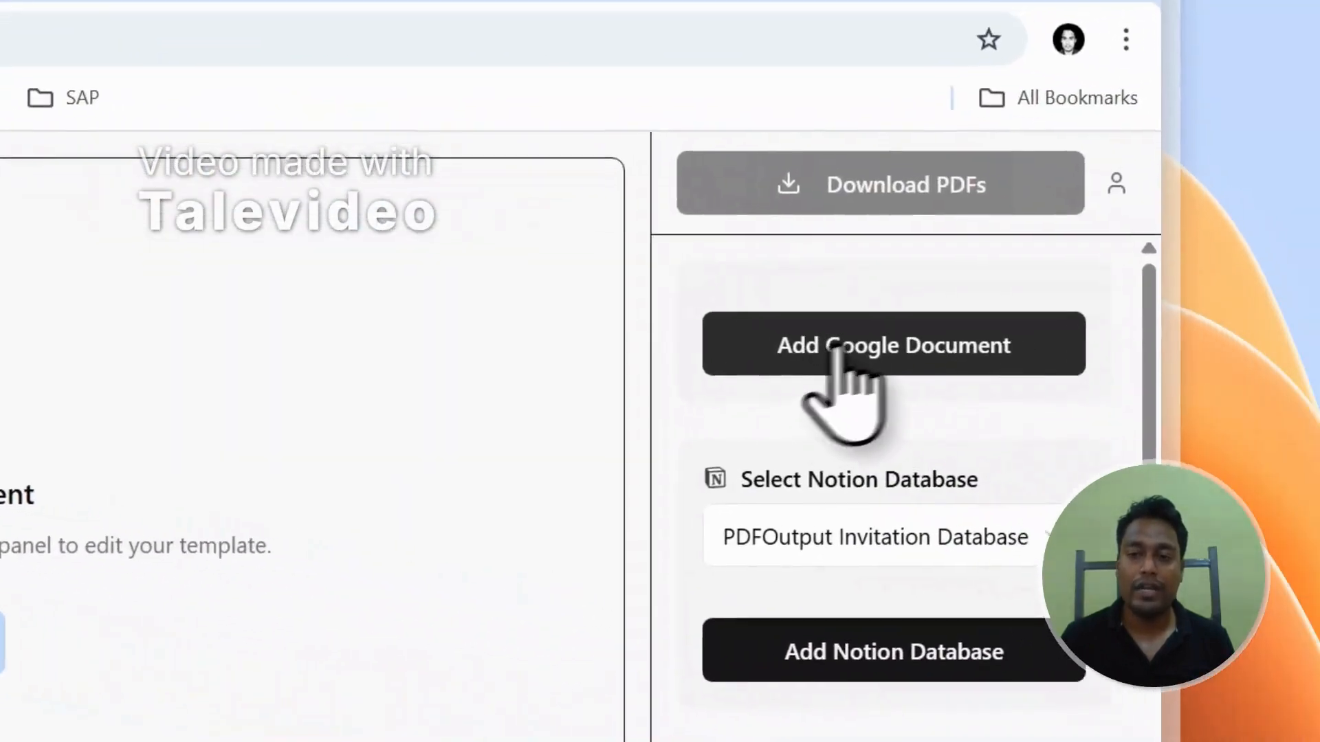
Choose to add an existing Google Document and copy the 'PDFOutput Invitation Template' title.
{"action": "left_click", "coordinate": [963, 337]}
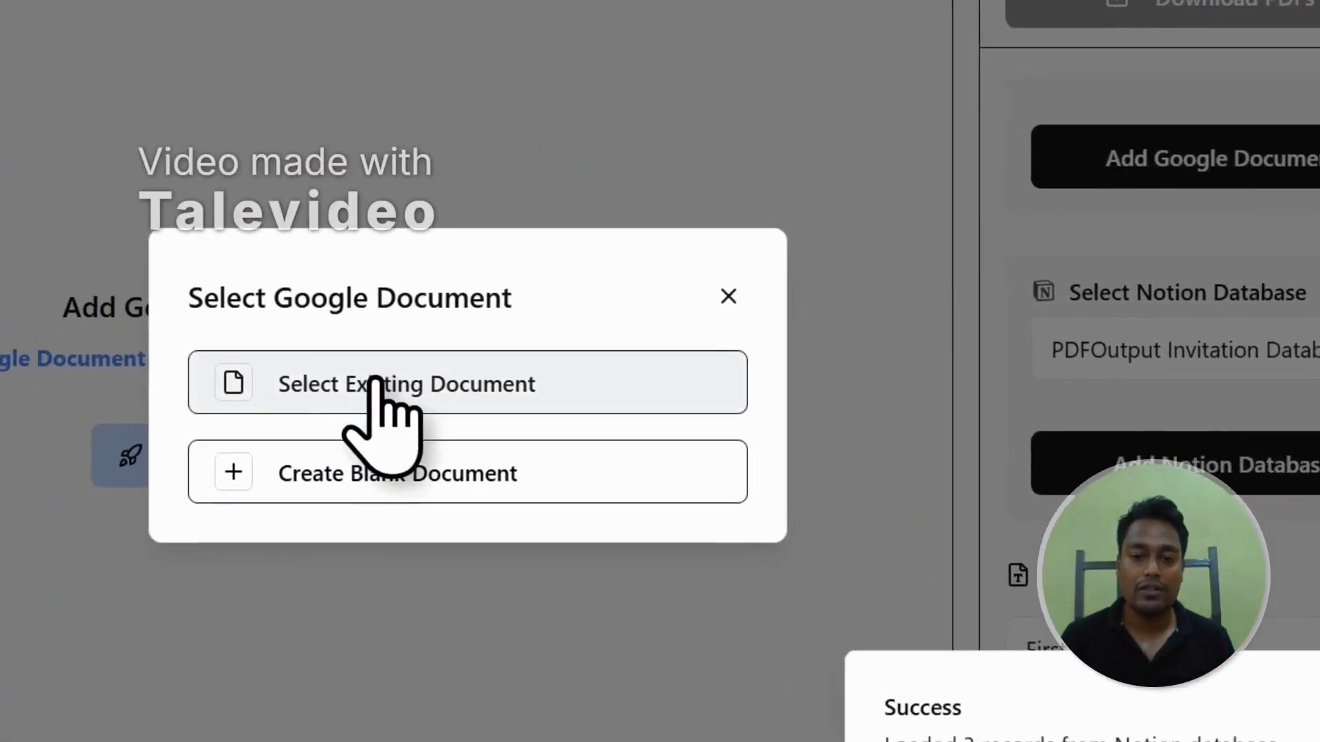
{"action": "left_click", "coordinate": [10, 560]}
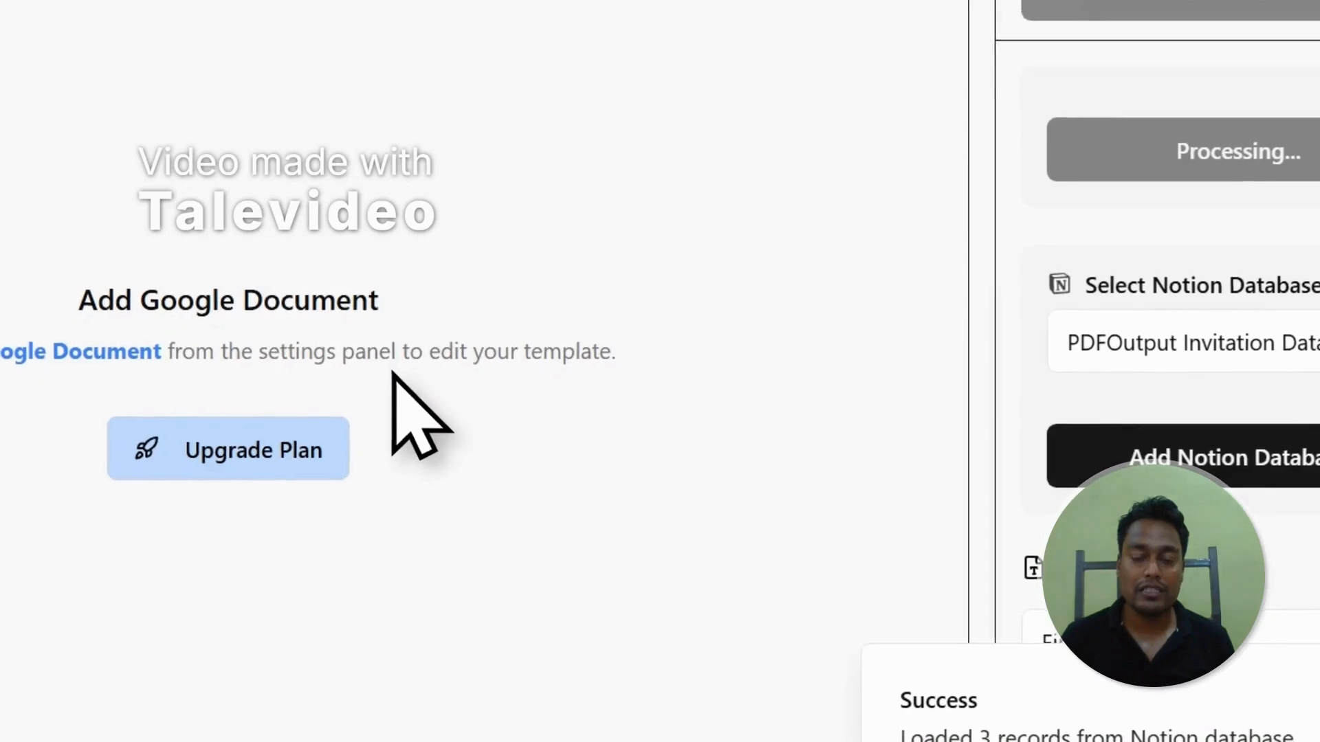
{"action": "left_click", "coordinate": [507, 90]}
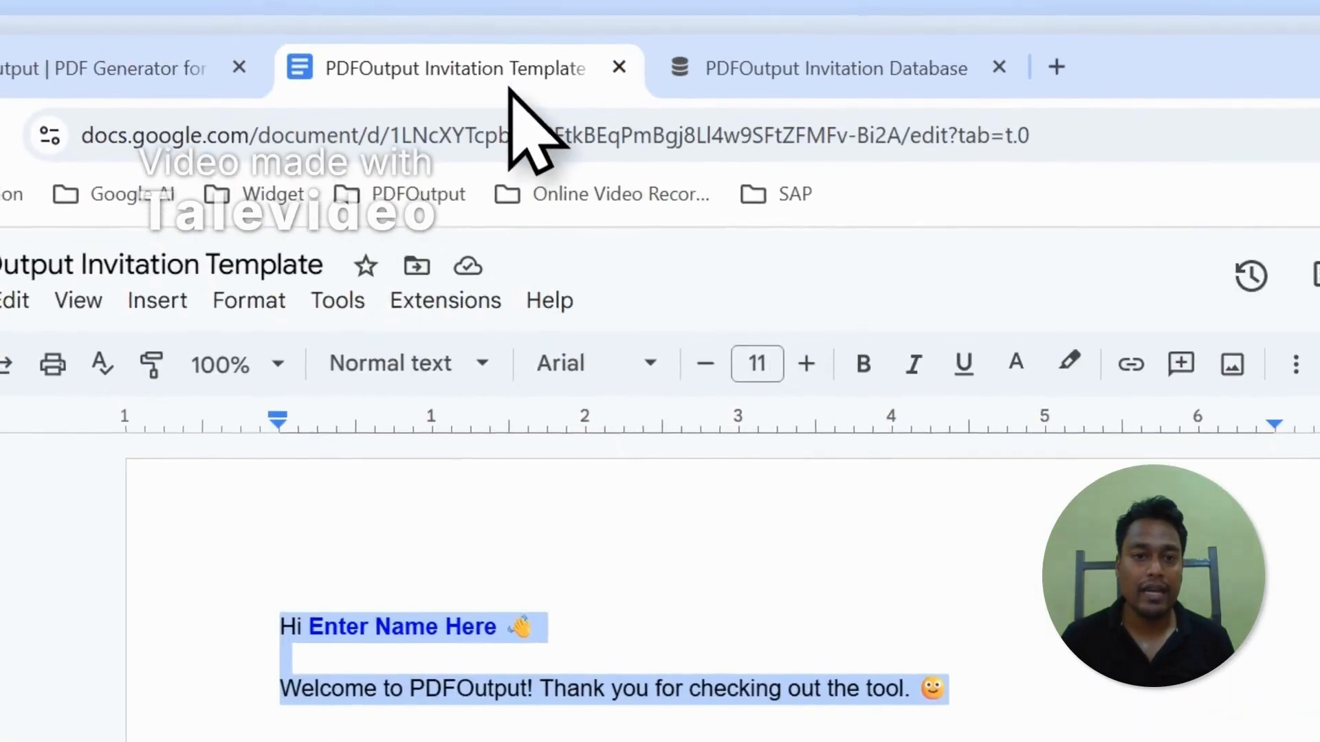
{"action": "left_click_drag", "start_coordinate": [269, 271], "coordinate": [224, 359]}
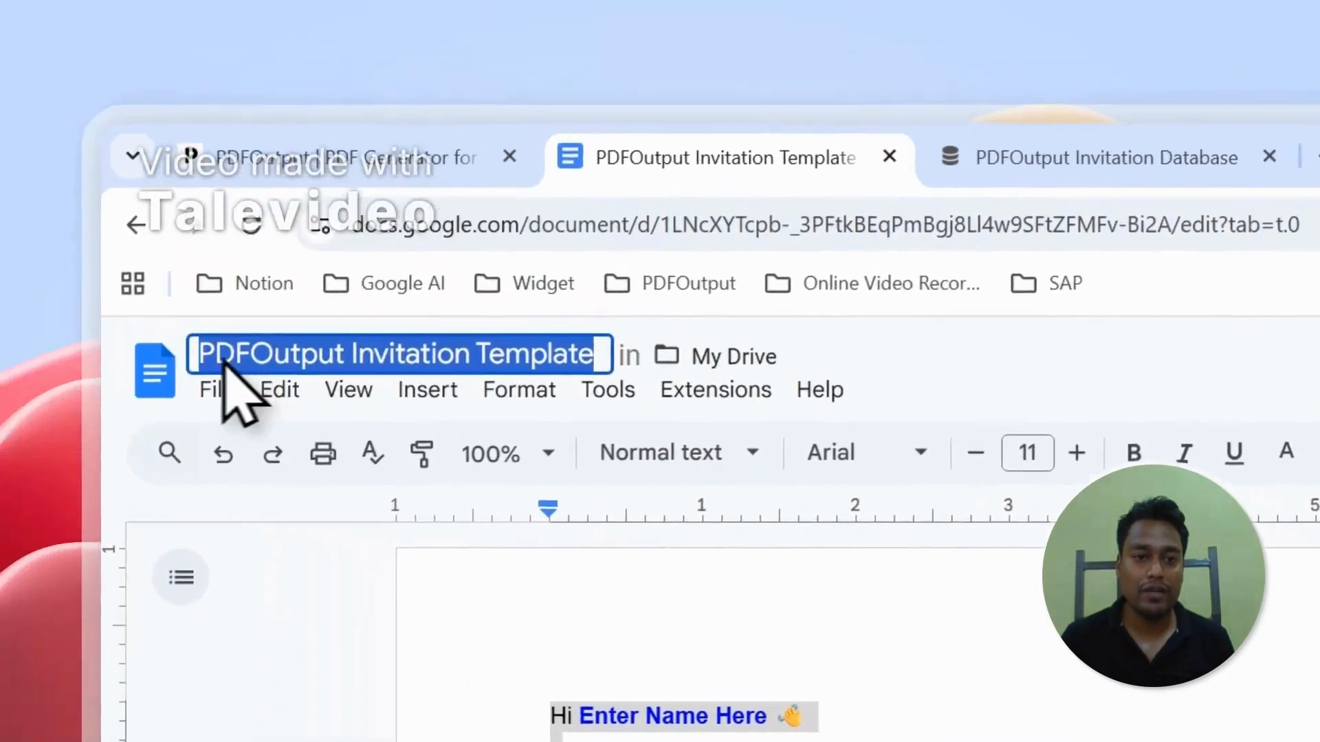
{"action": "right_click", "coordinate": [269, 372]}
{"action": "left_click", "coordinate": [359, 593]}
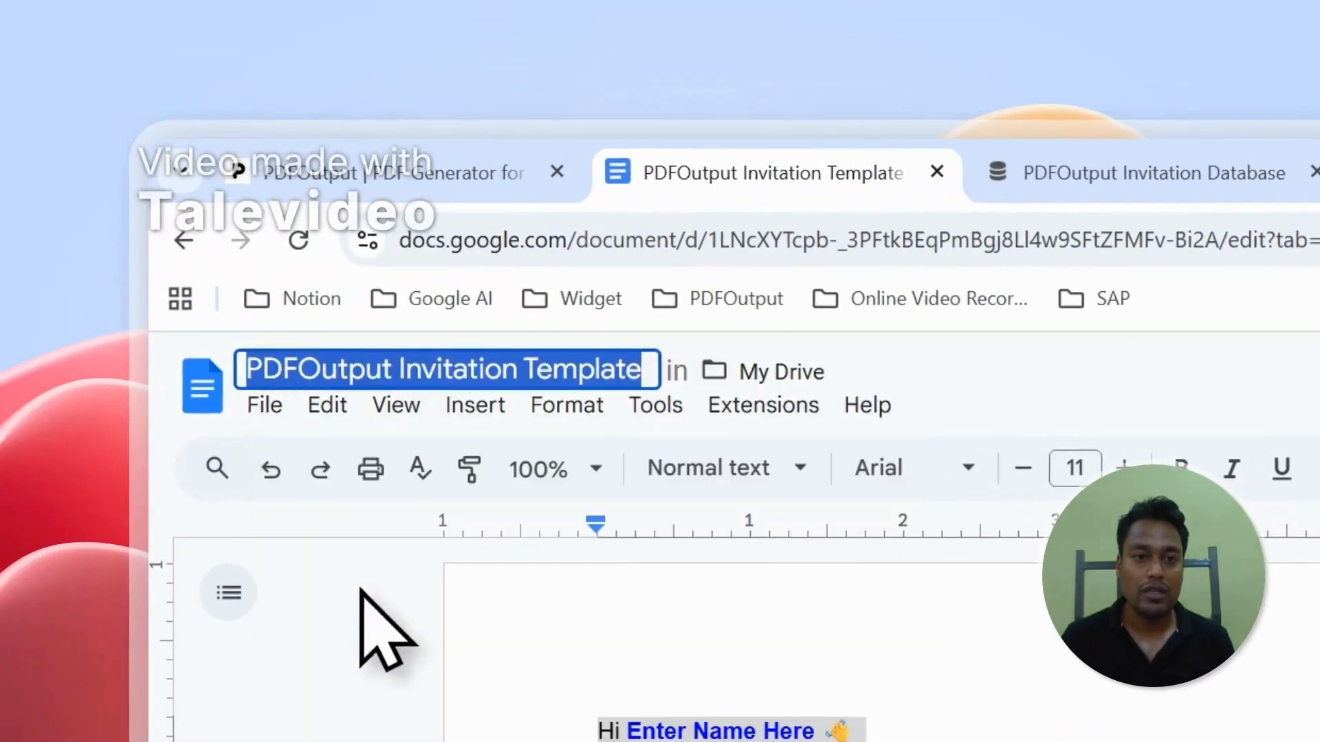
Search Documents for PDFOutput Invitation Template and select it as the template.
{"action": "left_click", "coordinate": [365, 172]}
{"action": "left_click", "coordinate": [533, 361]}
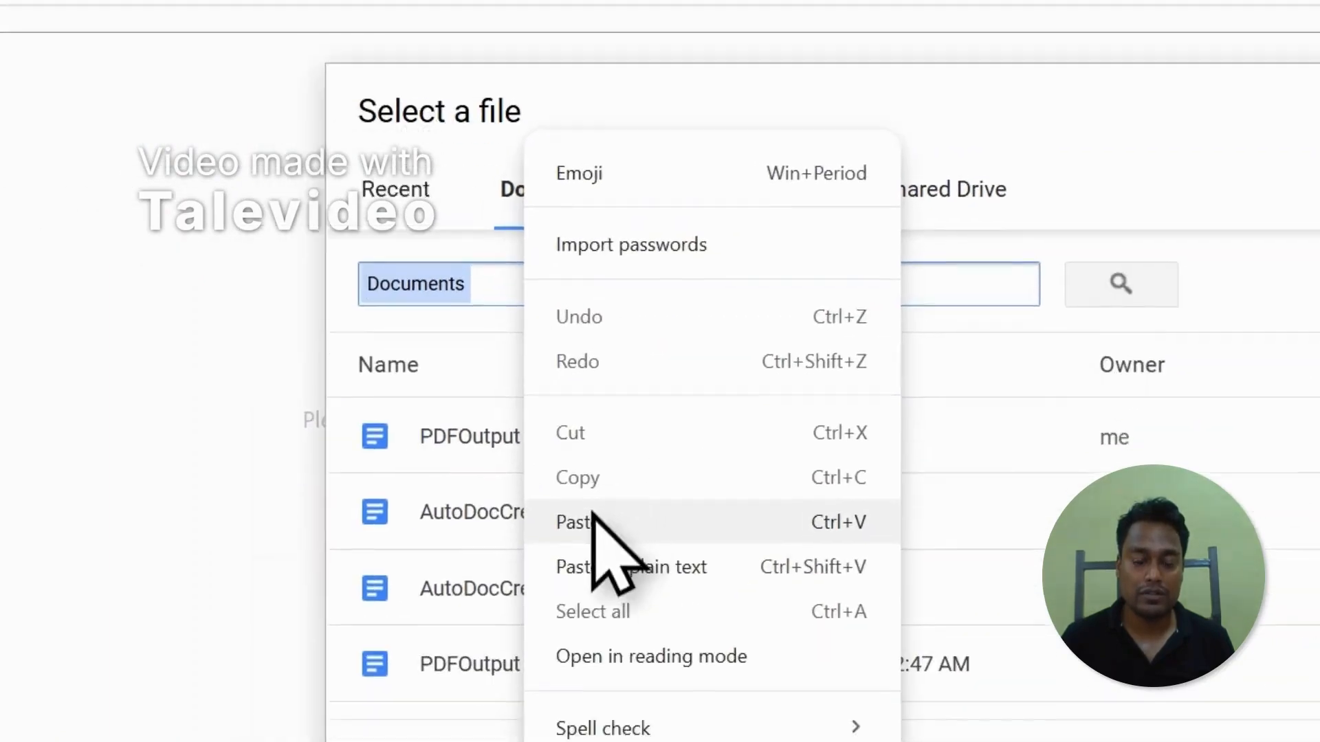
{"action": "left_click", "coordinate": [492, 684]}
{"action": "left_click", "coordinate": [1034, 445]}
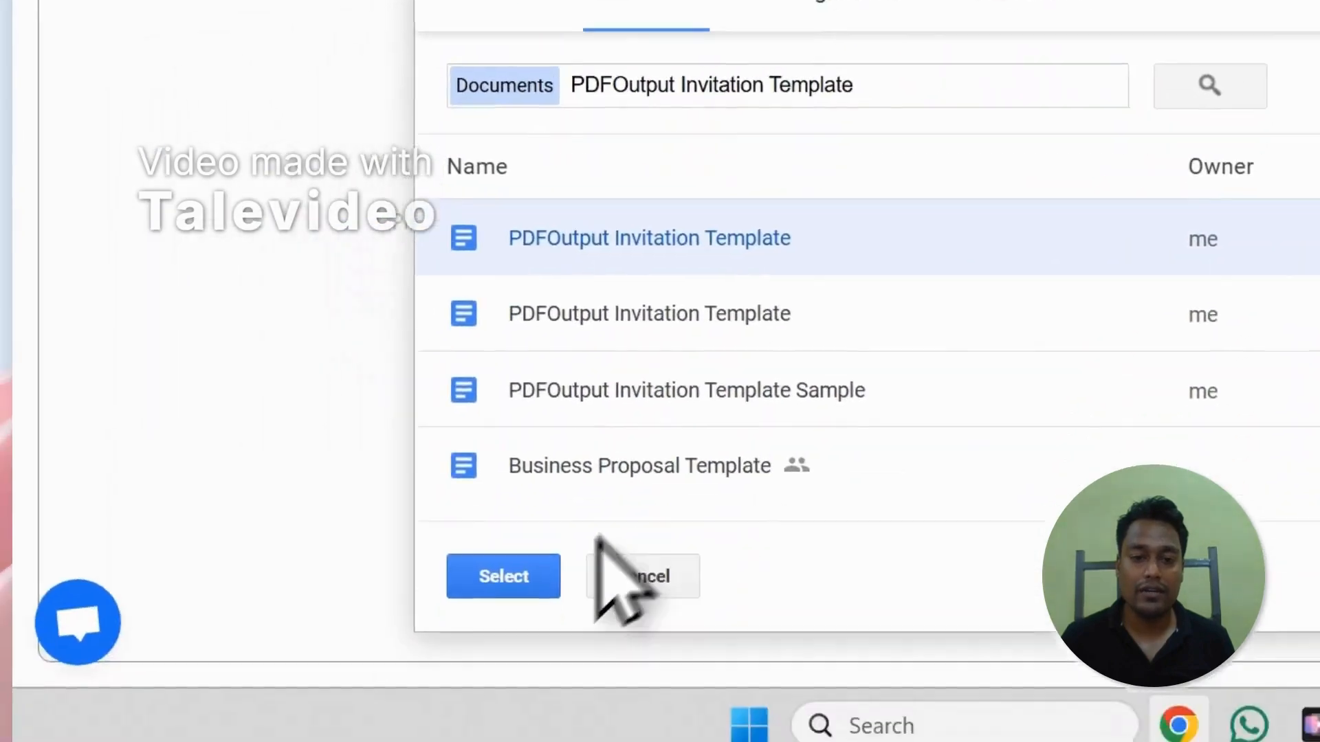
{"action": "left_click", "coordinate": [519, 719]}
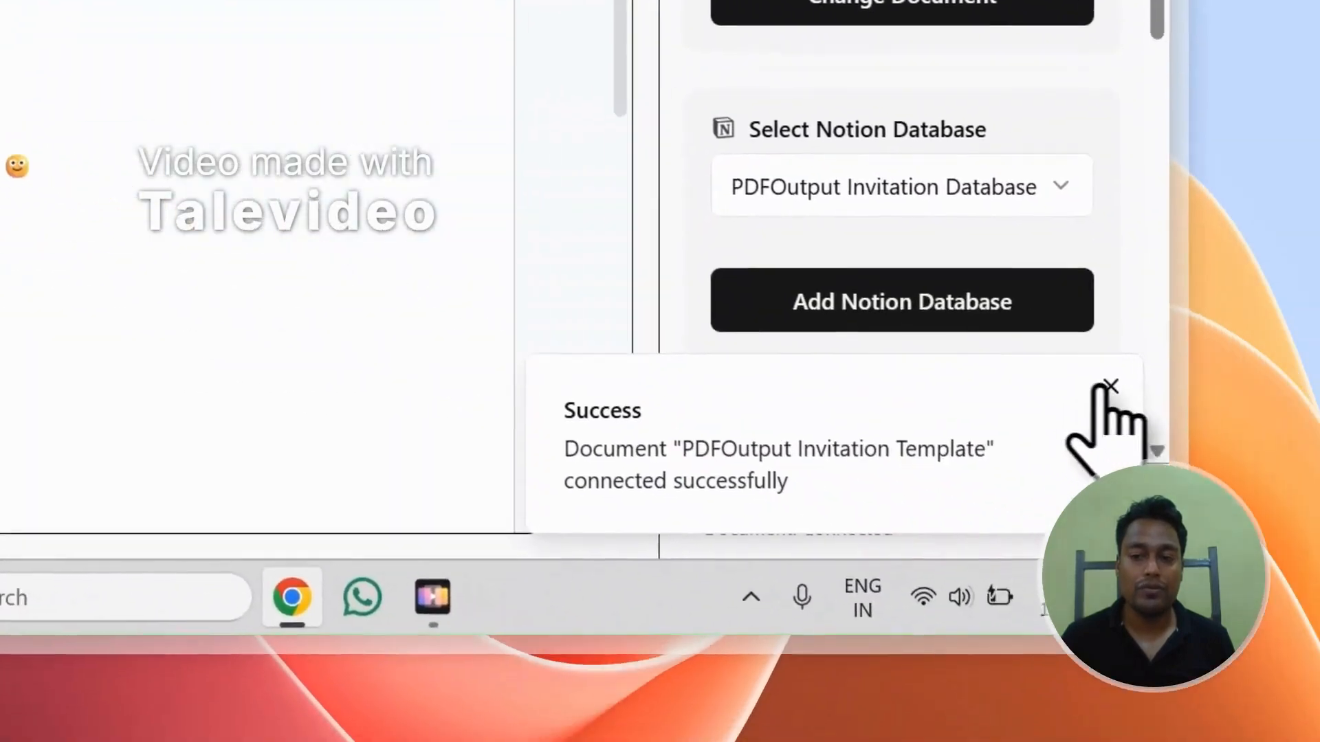
Dismiss the success notice and scroll the sidebar down to the Notion Properties list.
{"action": "left_click", "coordinate": [1109, 386]}
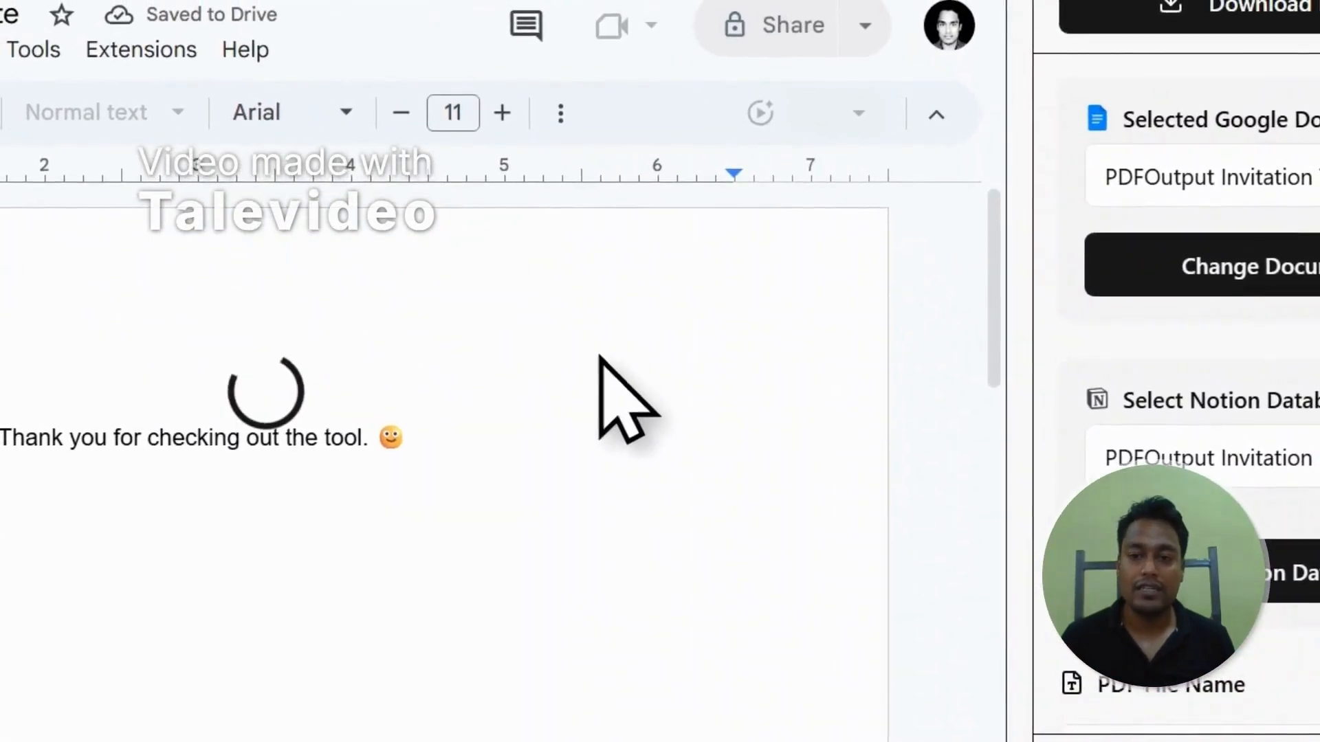
{"action": "left_click_drag", "start_coordinate": [1104, 167], "coordinate": [1104, 364]}
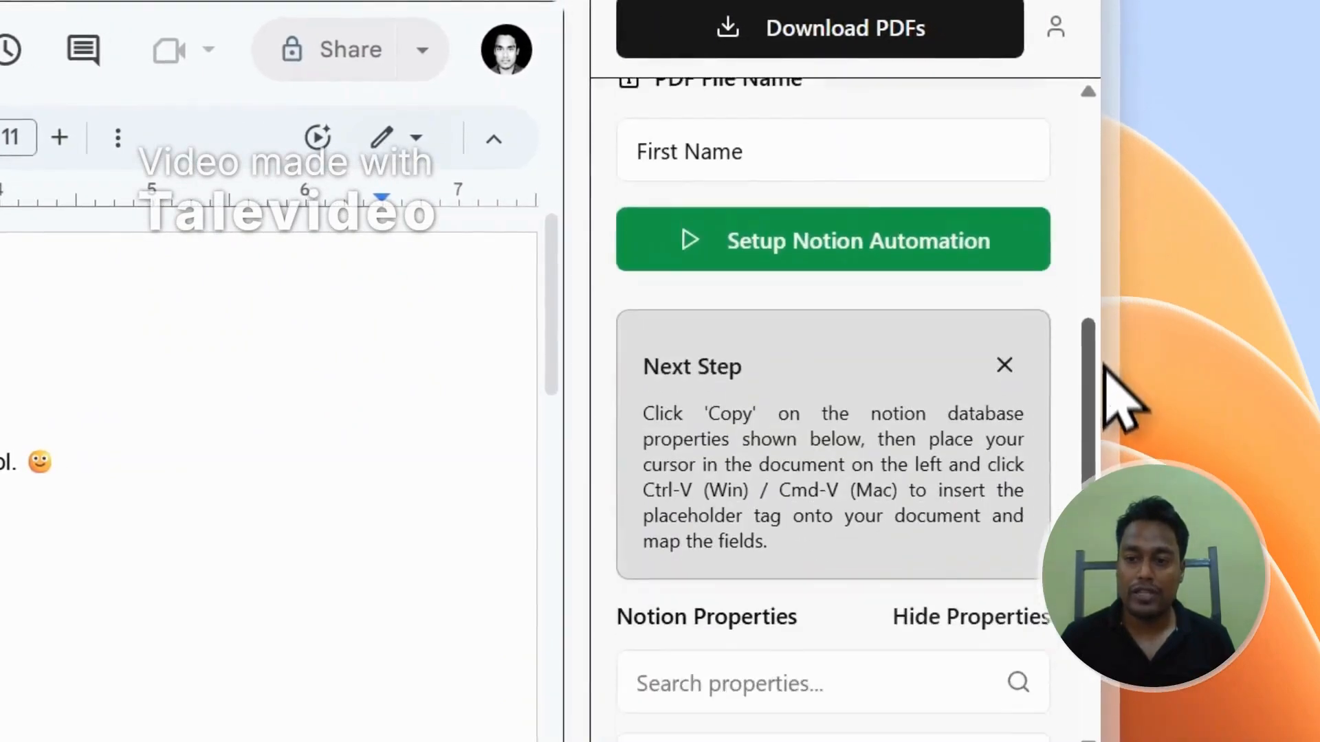
{"action": "left_click_drag", "start_coordinate": [1089, 516], "coordinate": [1089, 567]}
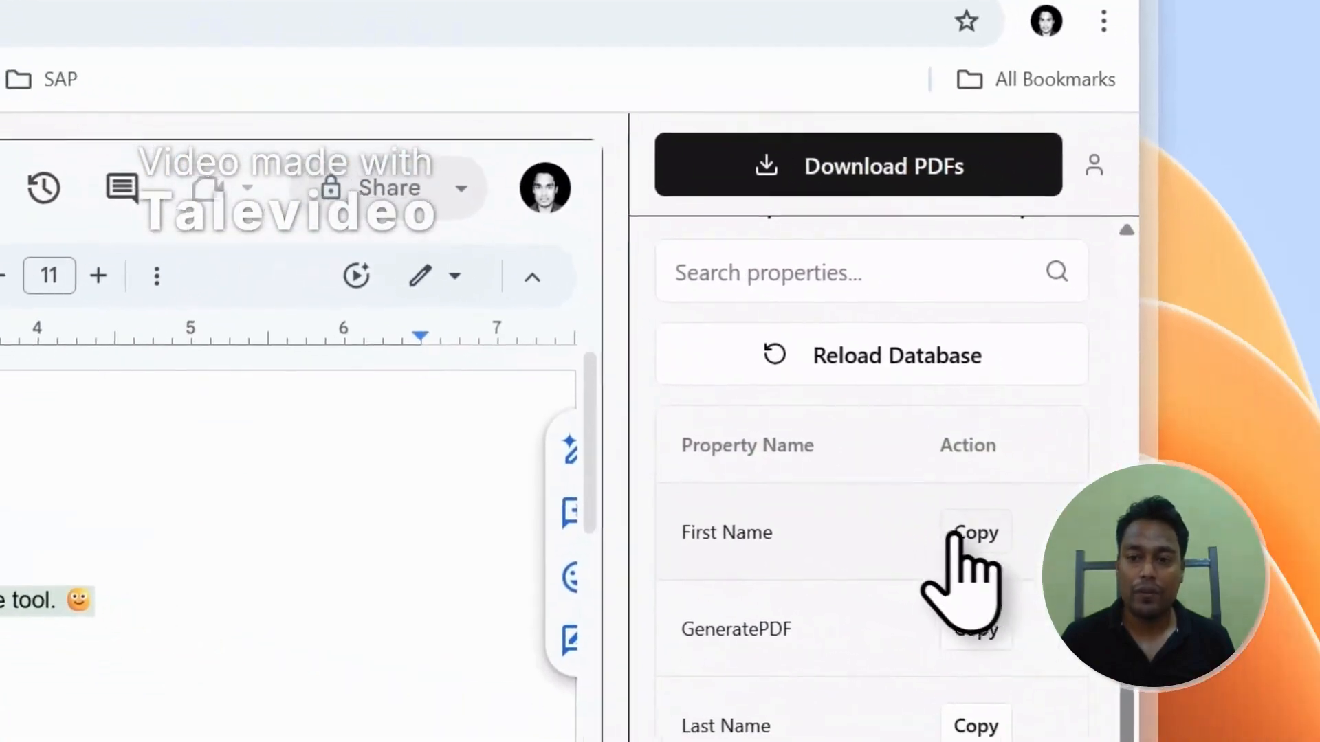
Insert the {{First Name}} and {{Last Name}} tags after 'Hi' in the template's greeting.
{"action": "left_click", "coordinate": [959, 534]}
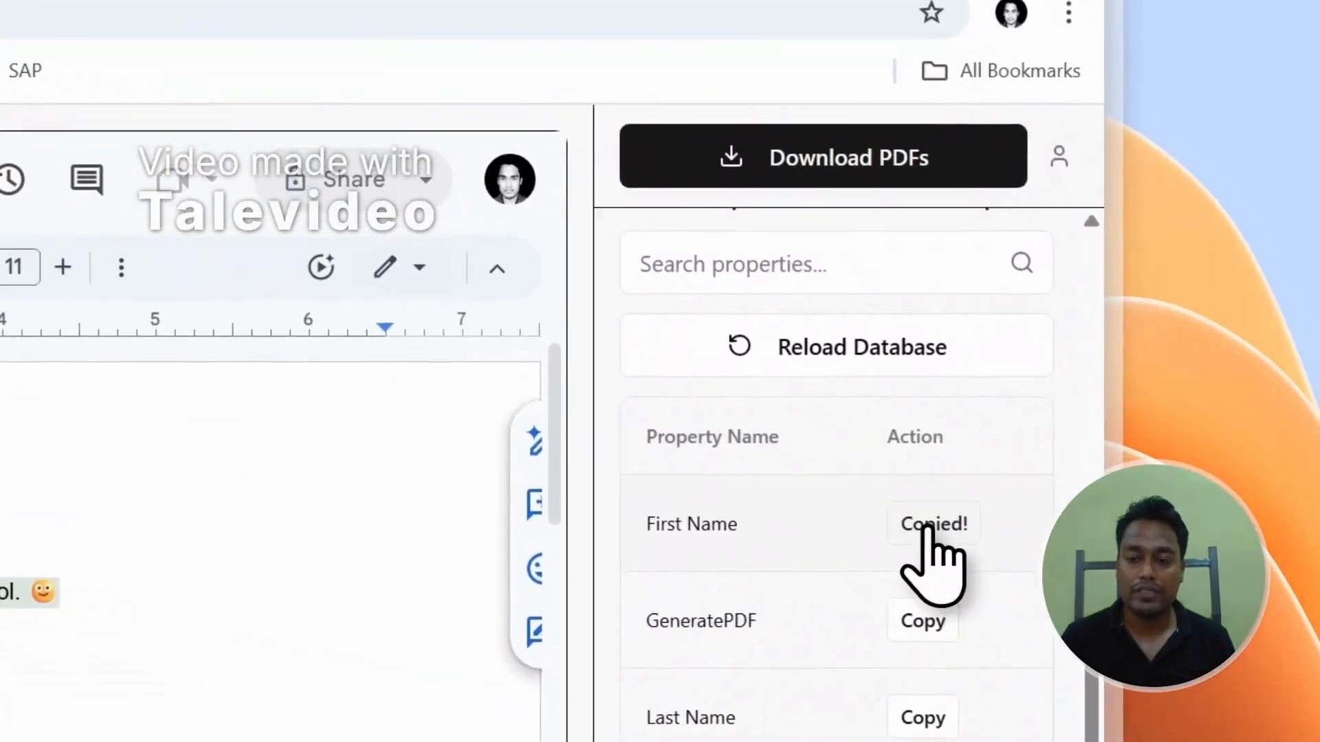
{"action": "left_click", "coordinate": [397, 380]}
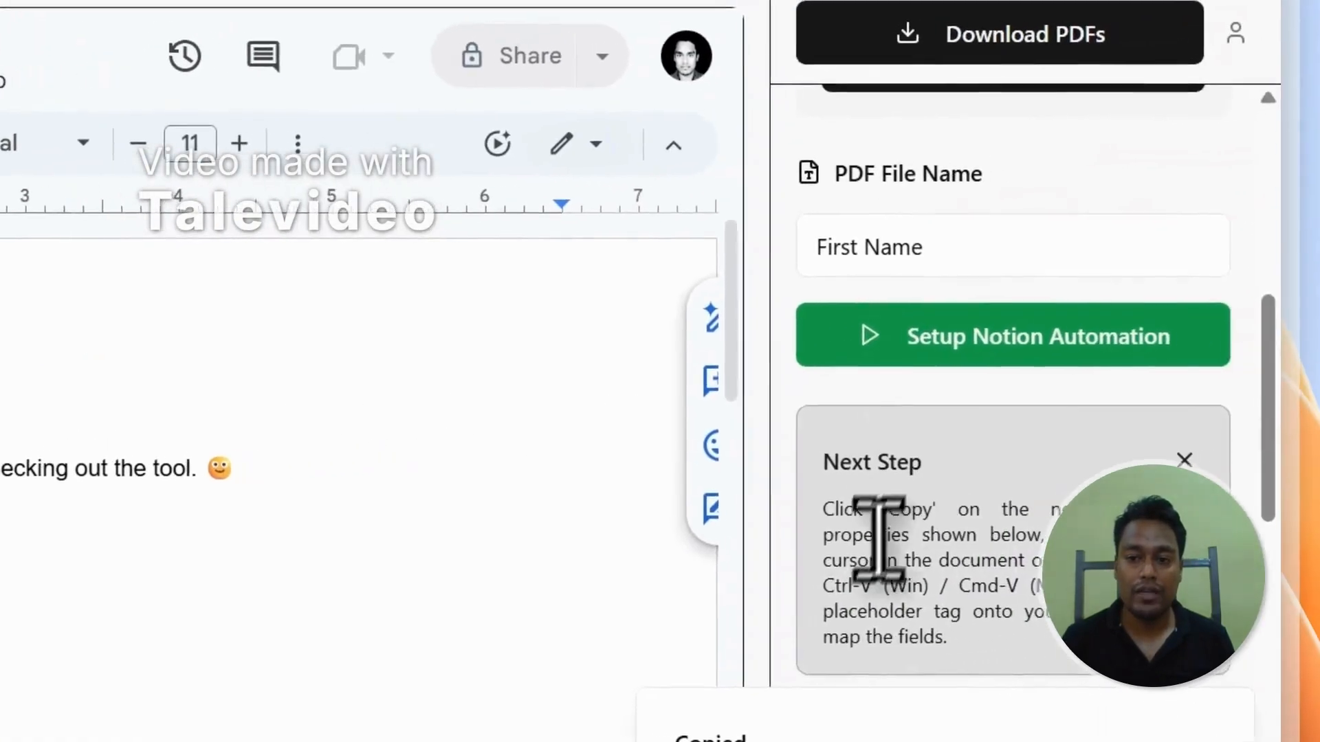
{"action": "left_click_drag", "start_coordinate": [809, 587], "coordinate": [907, 587]}
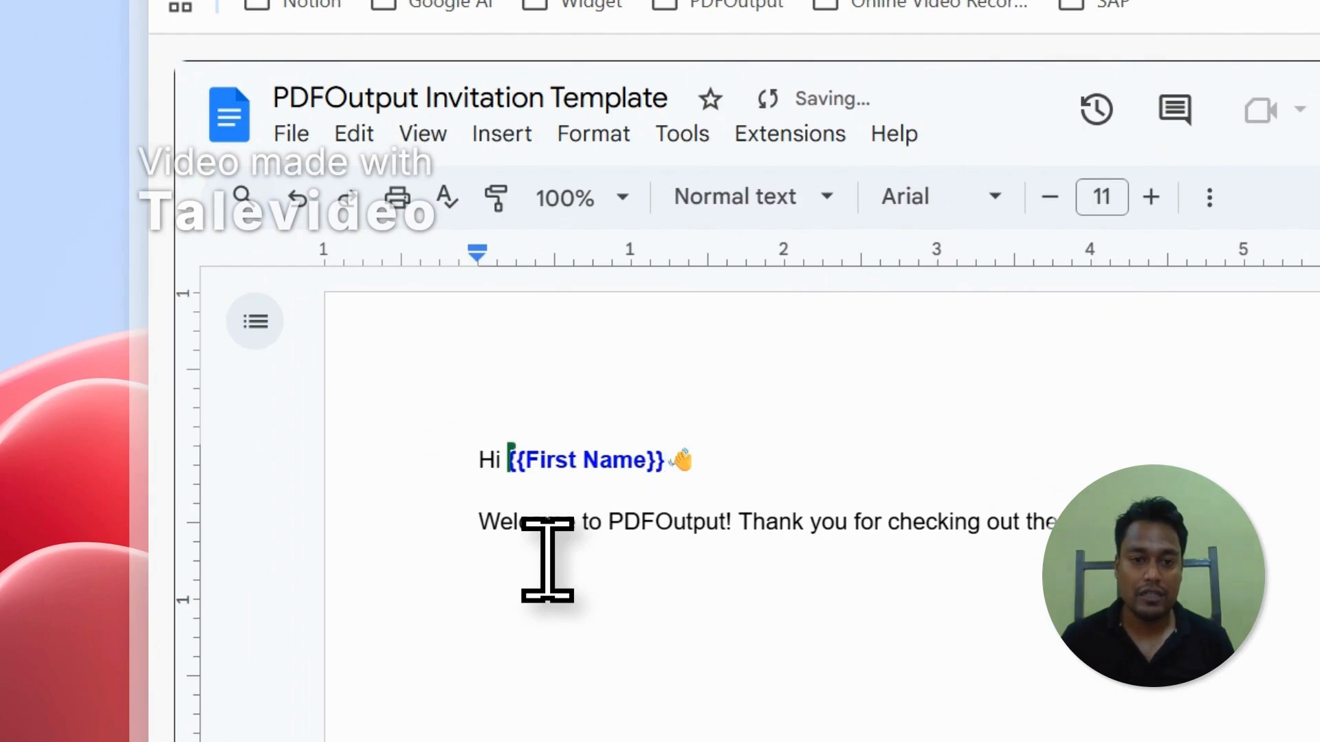
{"action": "scroll", "coordinate": [1113, 433], "scroll_direction": "down", "scroll_amount": 3}
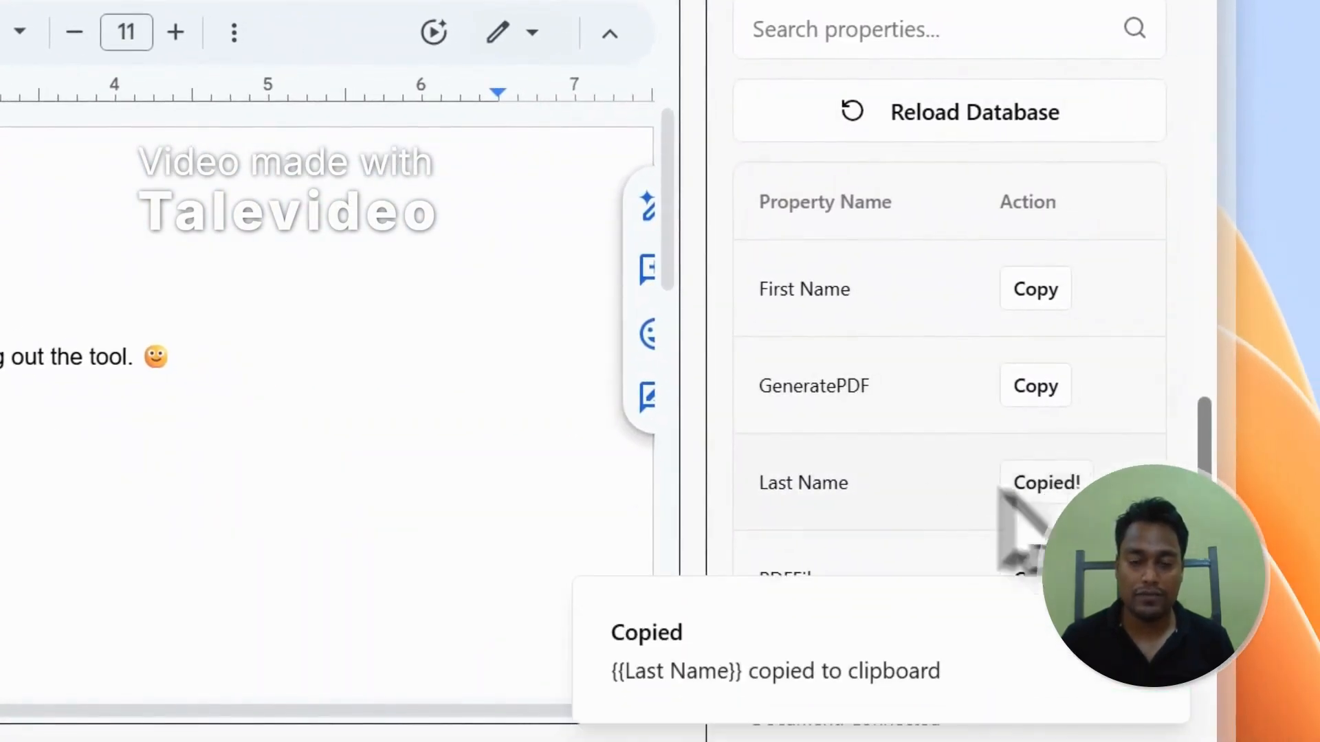
{"action": "left_click", "coordinate": [222, 285]}
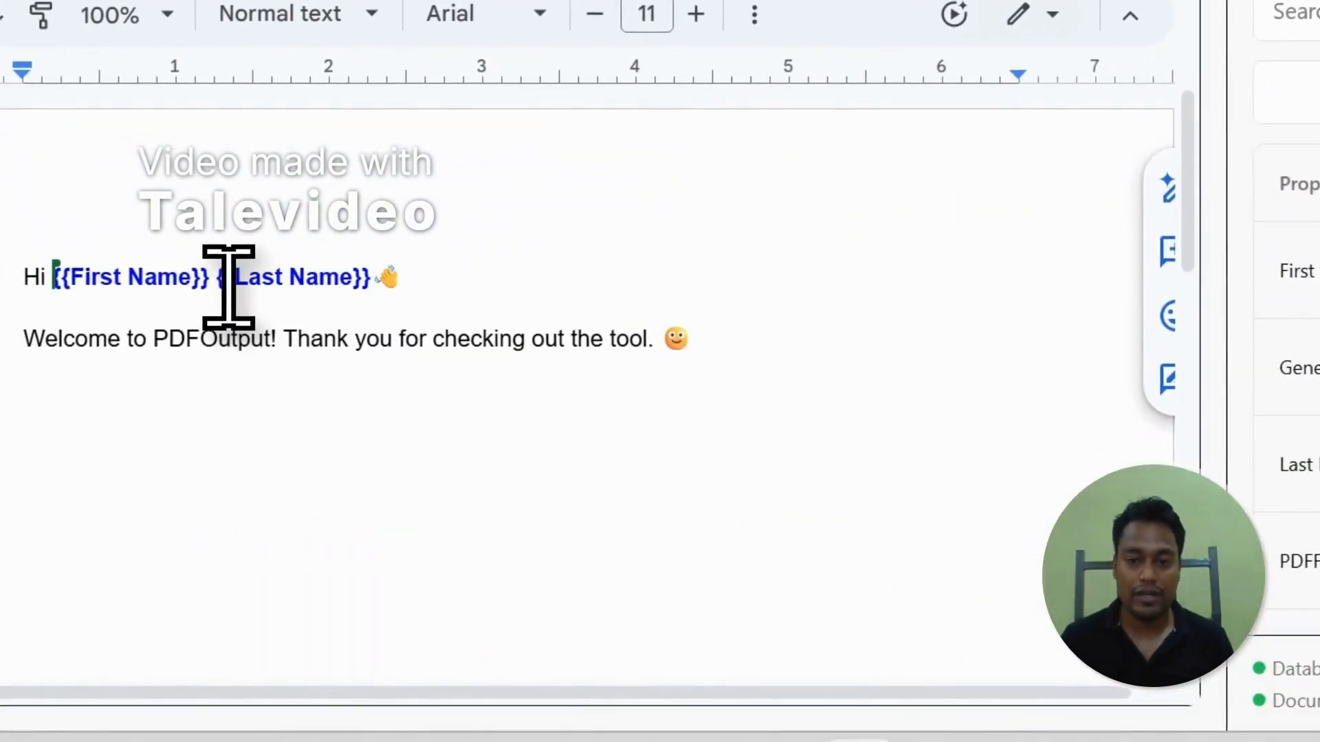
{"action": "left_click", "coordinate": [1319, 278]}
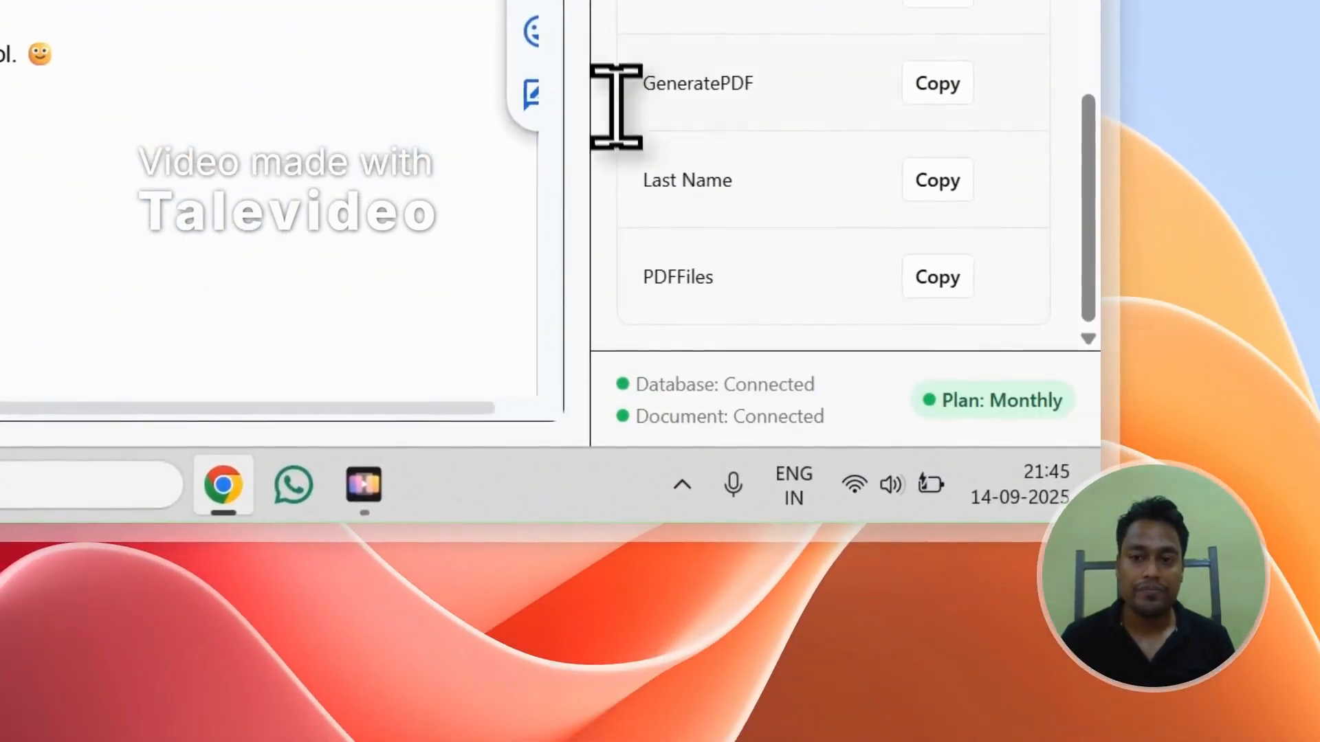
{"action": "scroll", "coordinate": [894, 69], "scroll_direction": "up", "scroll_amount": 5}
Verify the invitation rows' GeneratePDF values read Ready to Generate, then return to the template.
{"action": "left_click", "coordinate": [318, 45]}
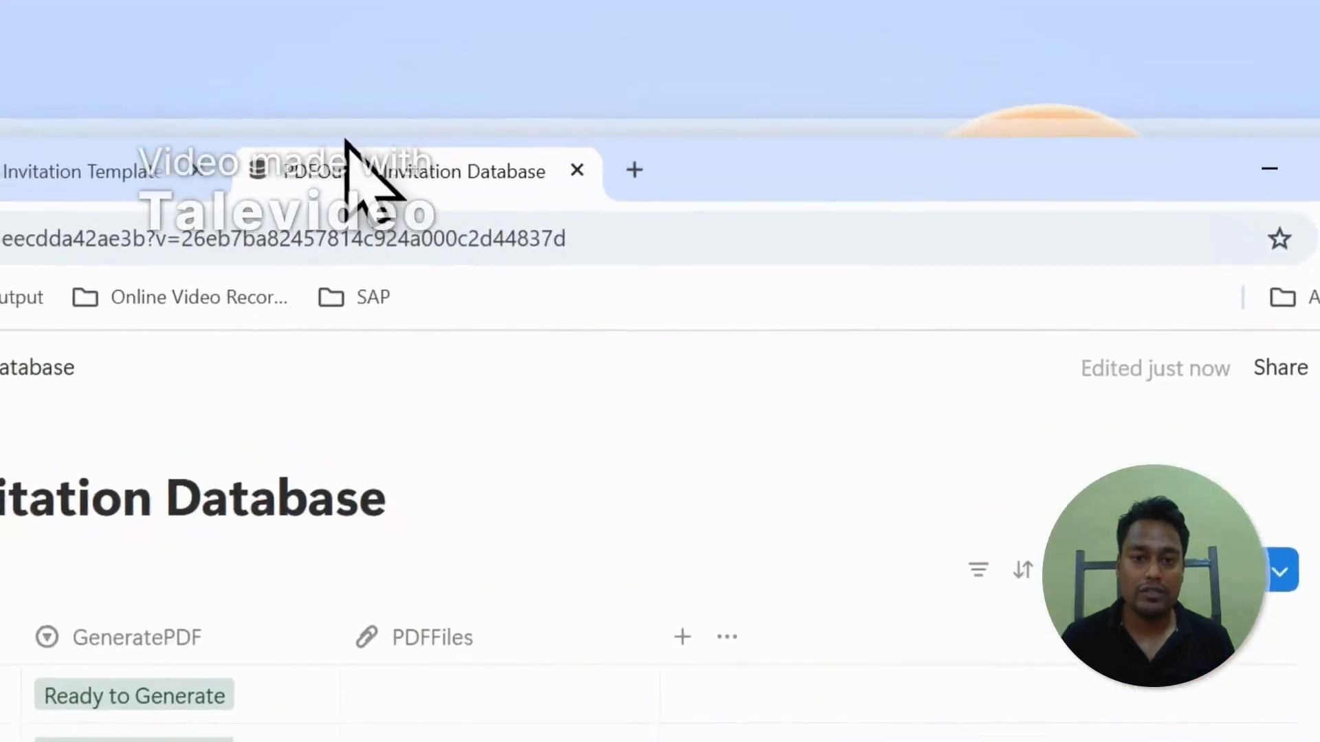
{"action": "left_click", "coordinate": [550, 554]}
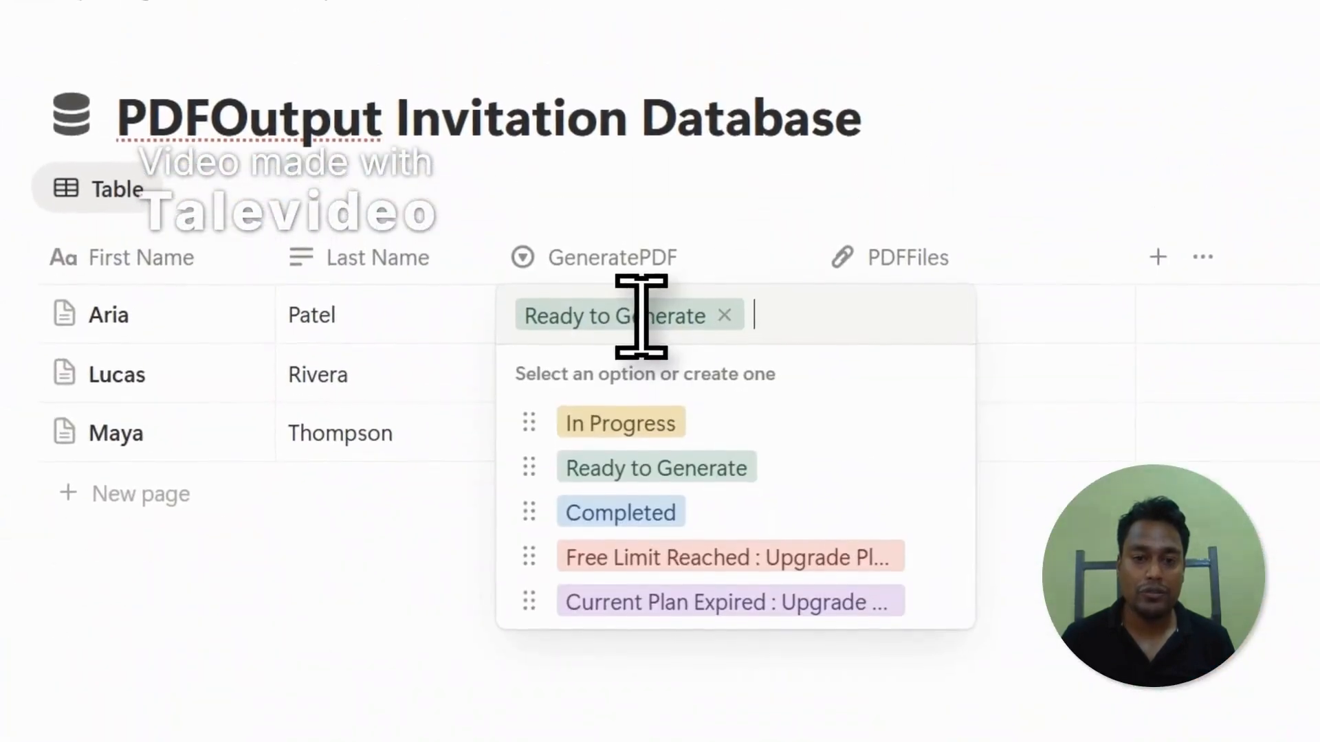
{"action": "left_click", "coordinate": [638, 473]}
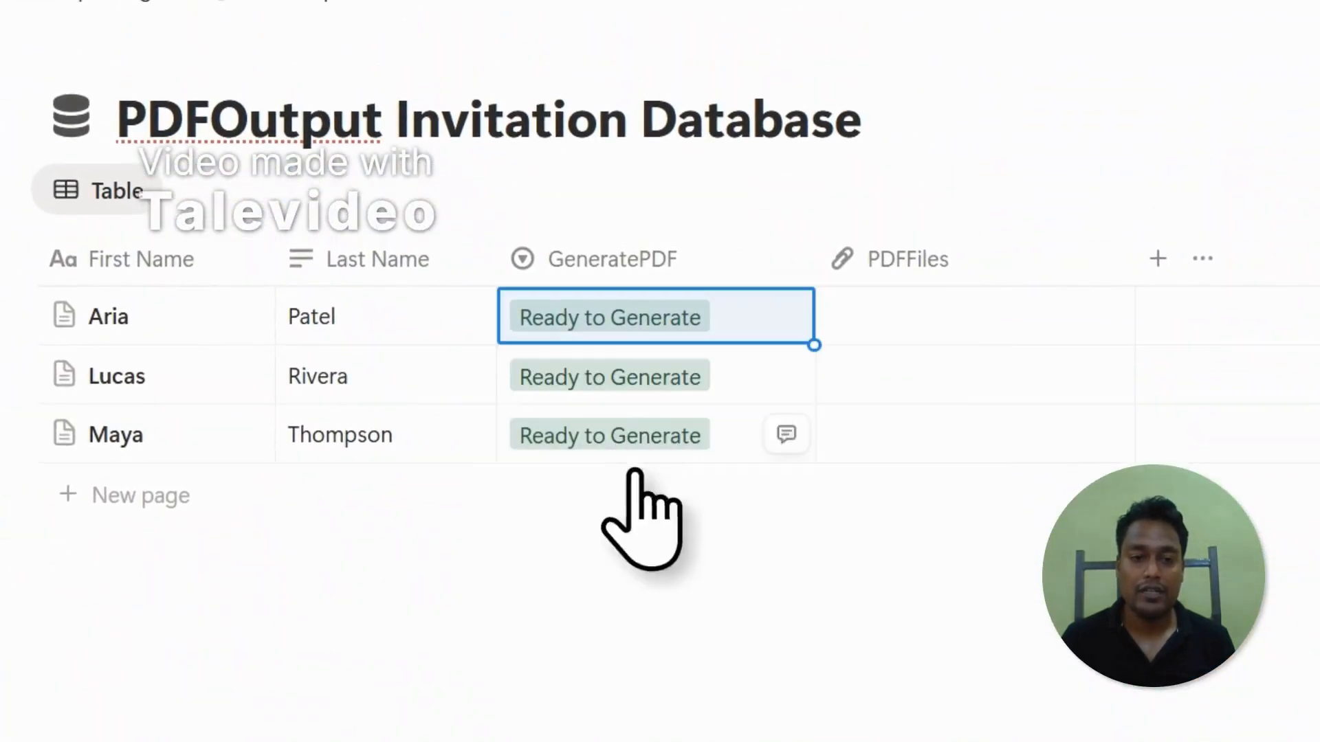
{"action": "left_click", "coordinate": [8, 316]}
{"action": "left_click", "coordinate": [8, 376]}
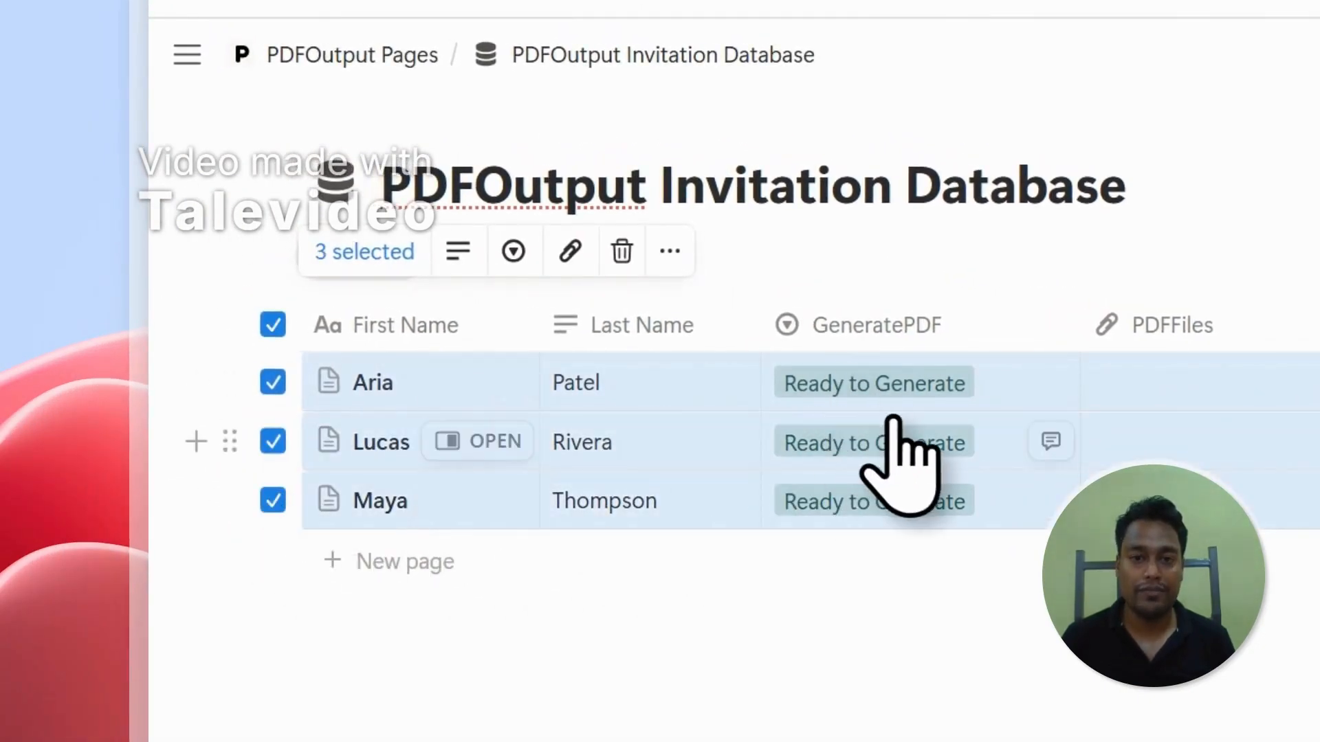
{"action": "left_click", "coordinate": [1119, 272]}
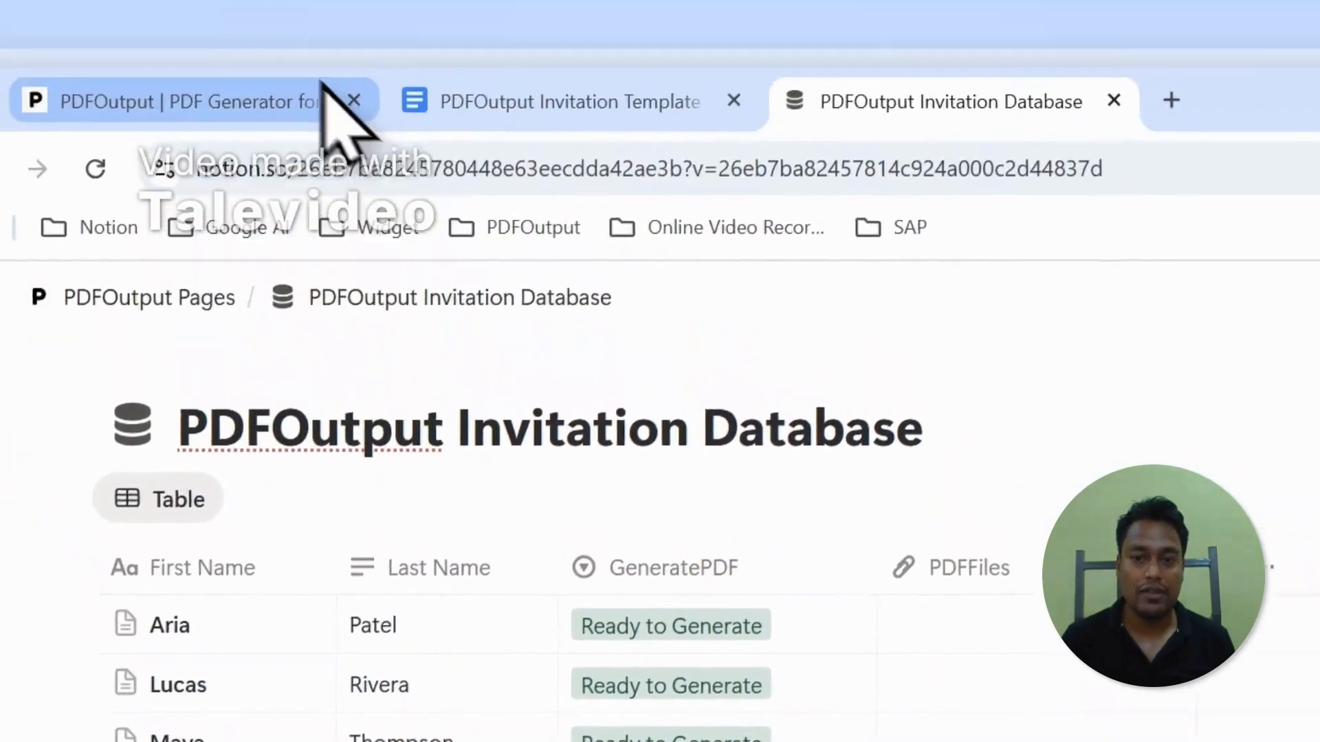
{"action": "left_click", "coordinate": [330, 104]}
Generate PDFs for the 3 ready records and watch Aria's Notion row turn Completed.
{"action": "scroll", "coordinate": [952, 584], "scroll_direction": "down", "scroll_amount": 4}
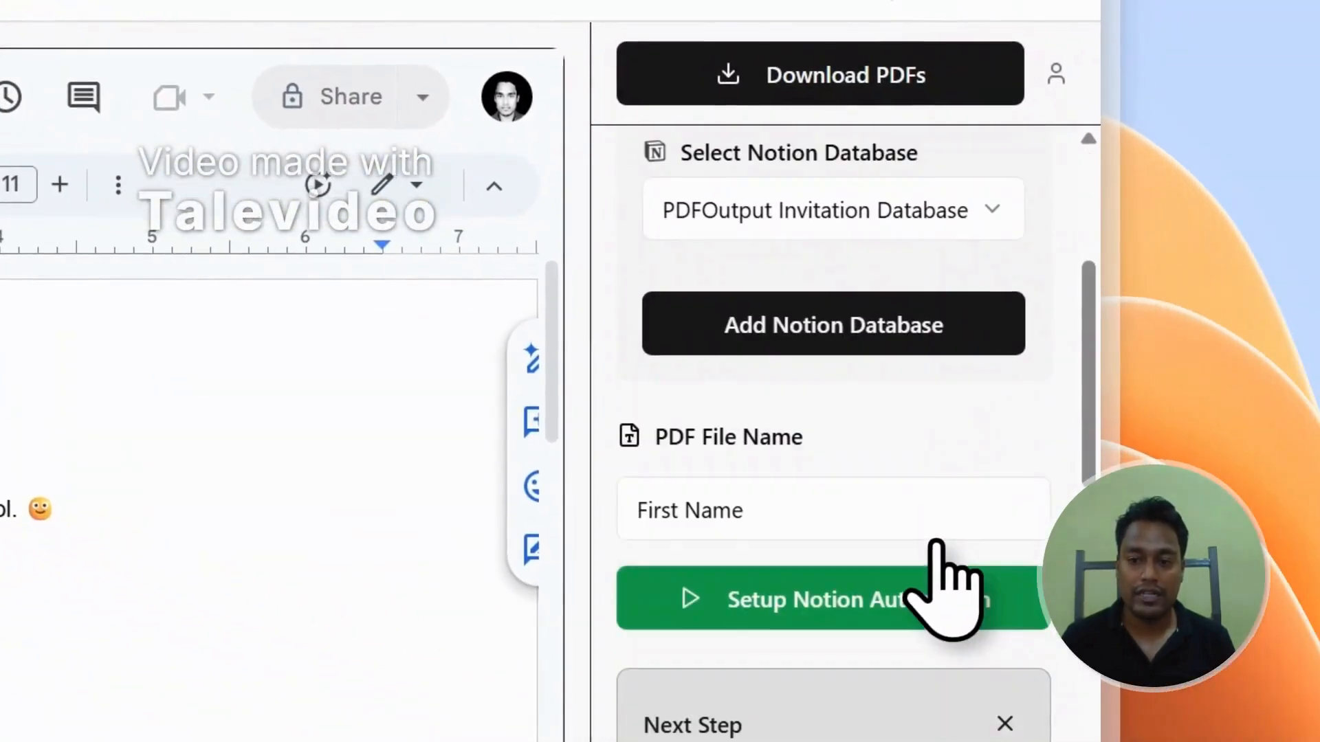
{"action": "scroll", "coordinate": [938, 550], "scroll_direction": "down", "scroll_amount": 4}
{"action": "scroll", "coordinate": [944, 581], "scroll_direction": "up", "scroll_amount": 8}
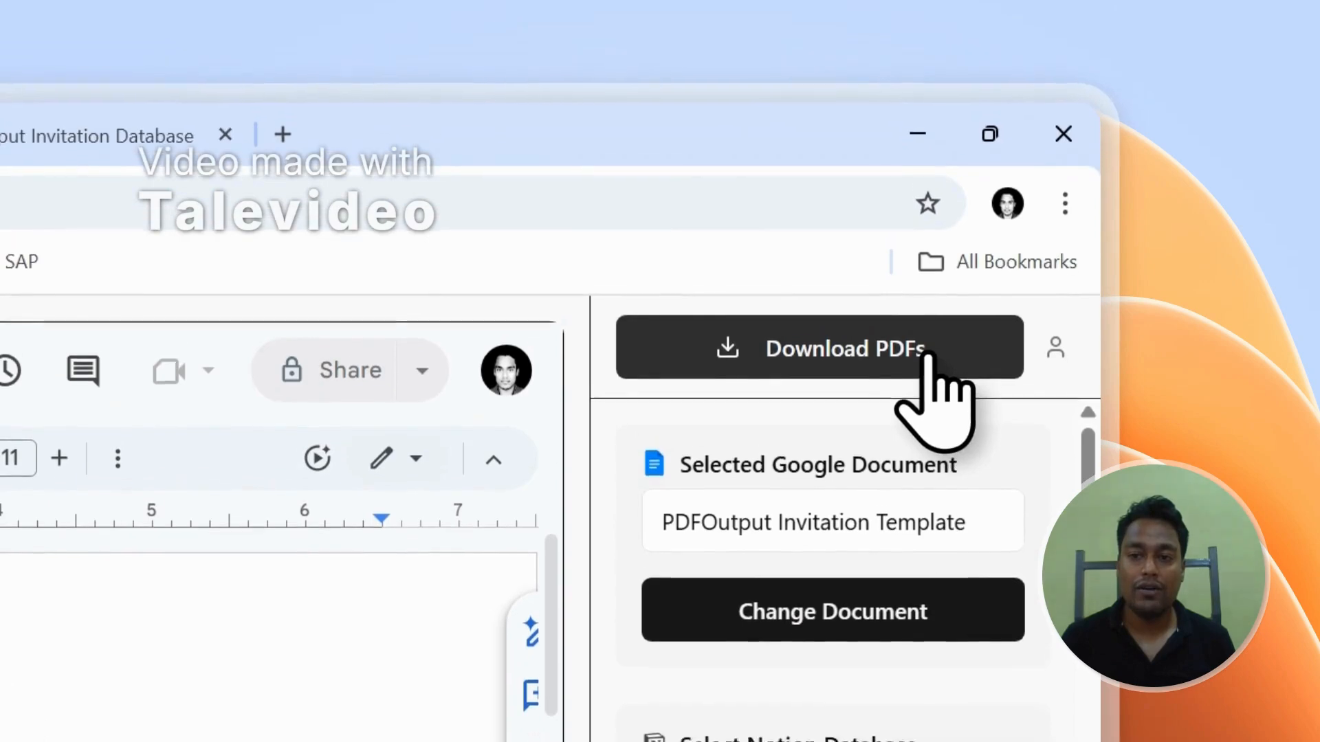
{"action": "left_click", "coordinate": [929, 75]}
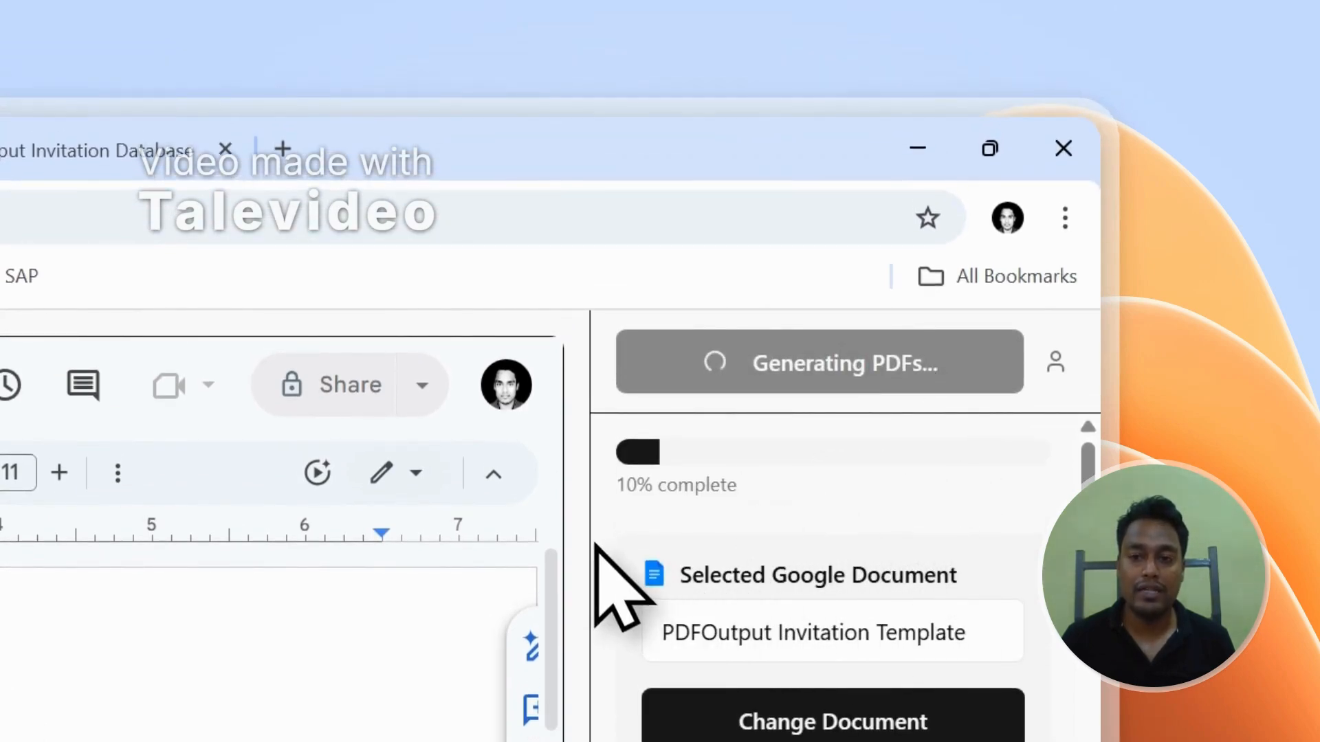
{"action": "left_click", "coordinate": [131, 149]}
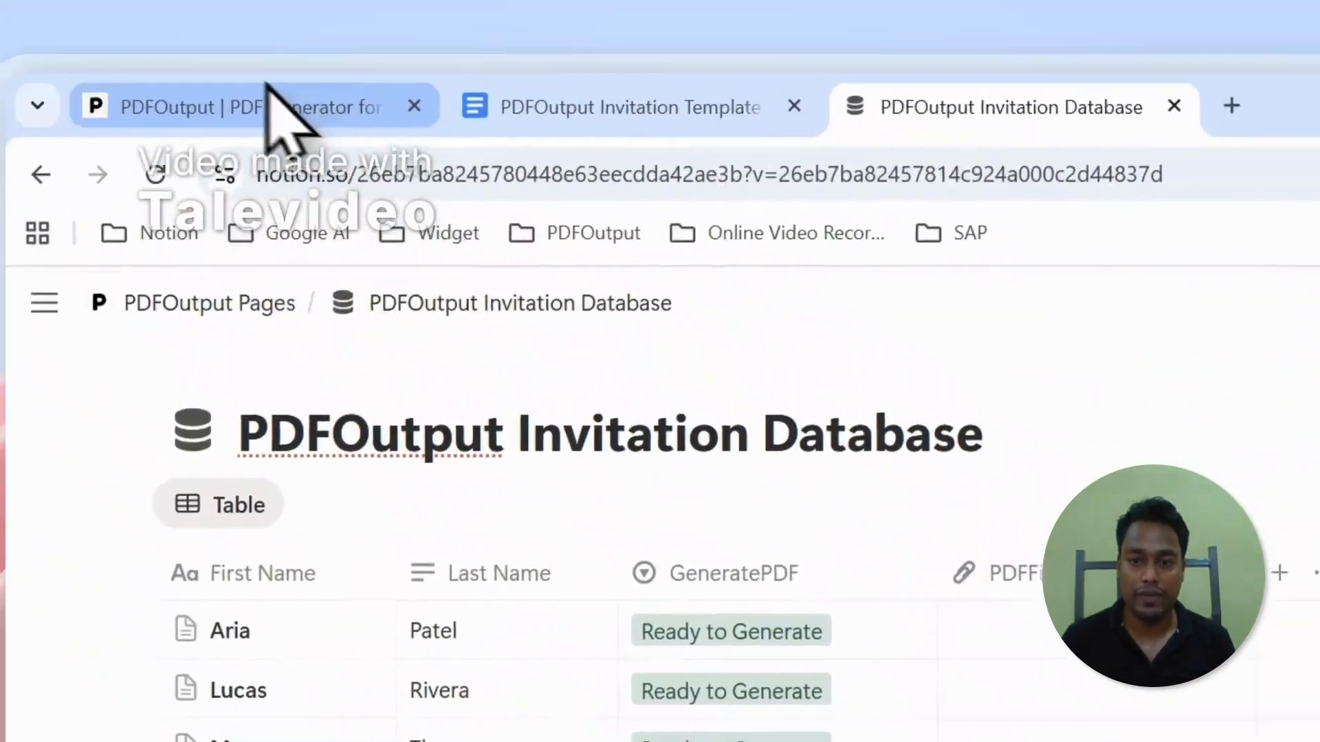
{"action": "left_click", "coordinate": [265, 88]}
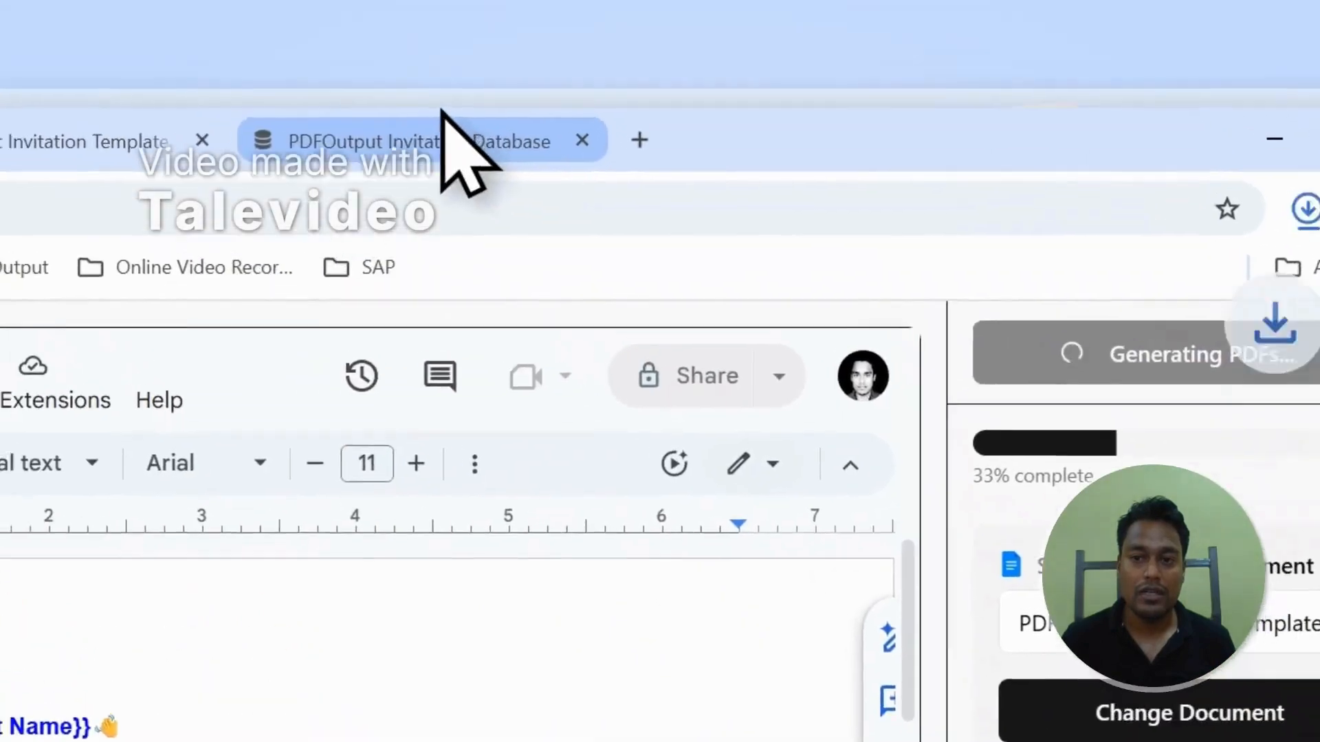
{"action": "left_click", "coordinate": [450, 134]}
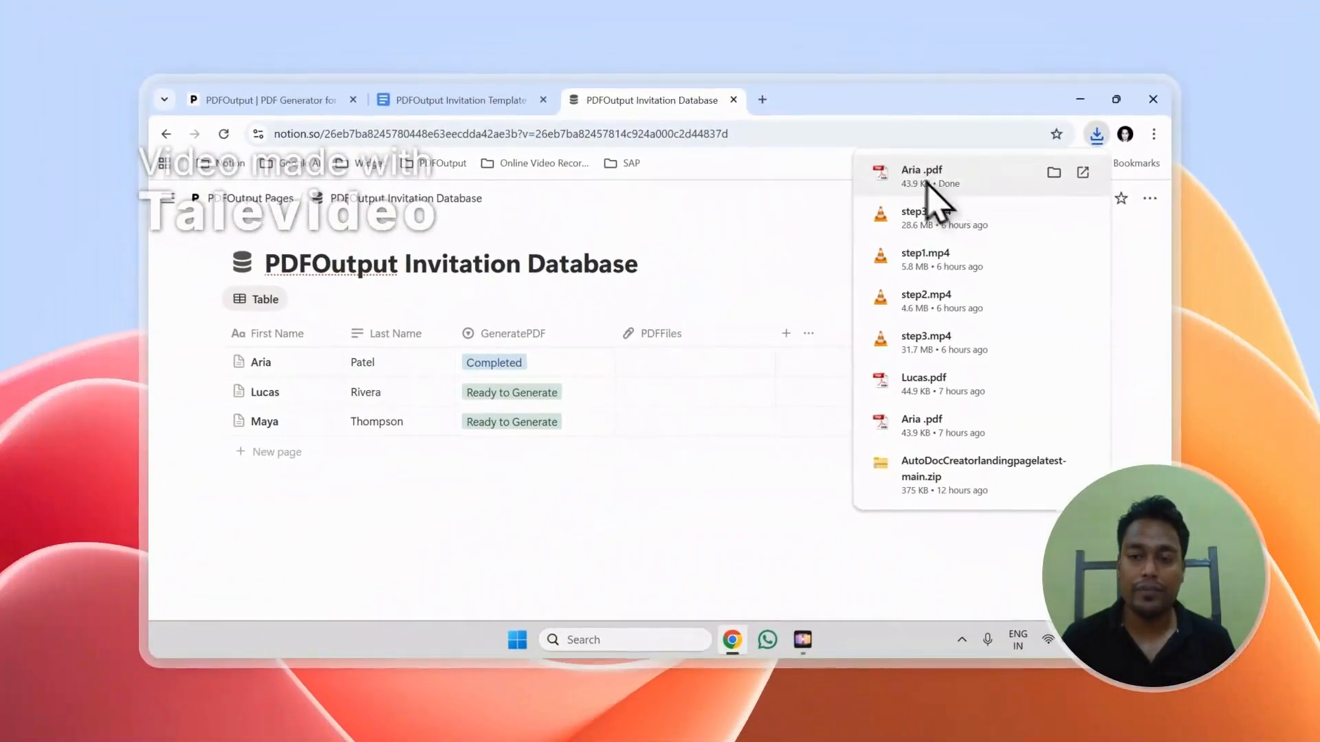
Dismiss the downloads list, review the Completed statuses, and open the first invitee's PDF from PDFFiles.
{"action": "left_click", "coordinate": [776, 236]}
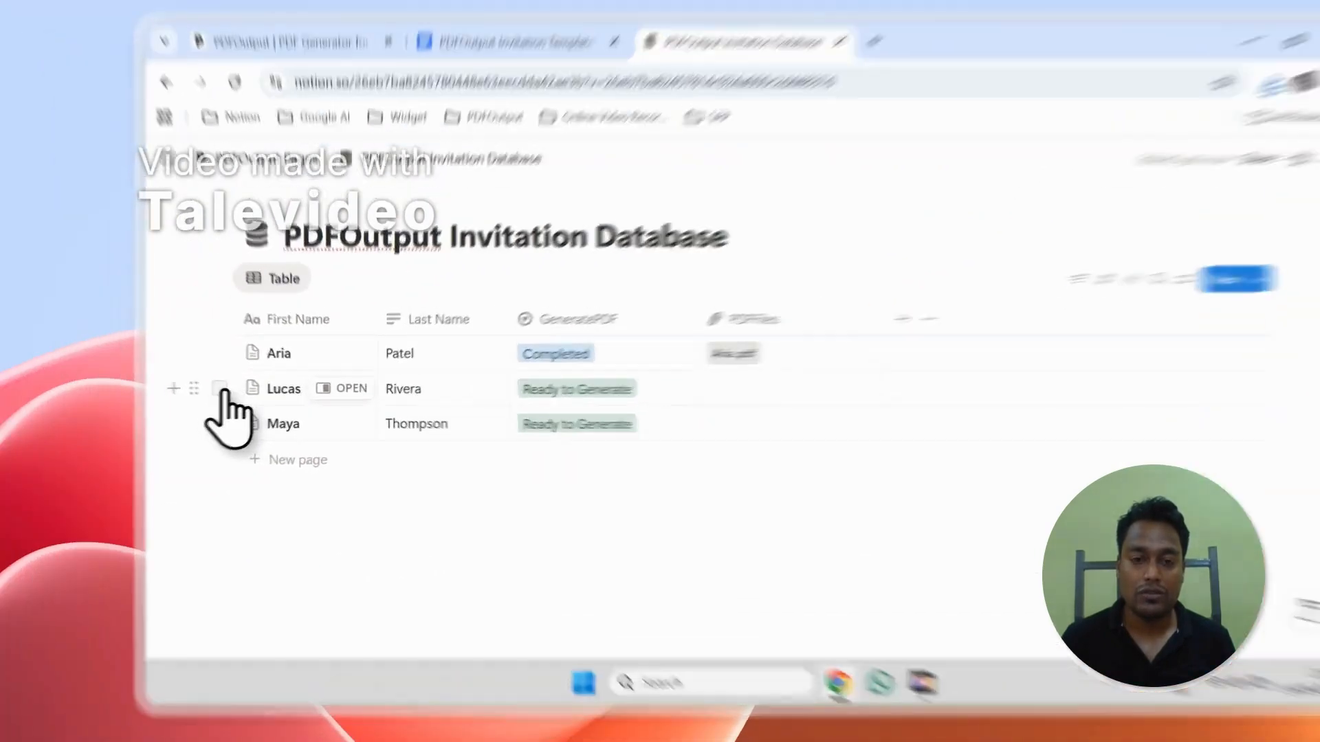
{"action": "left_click", "coordinate": [212, 392]}
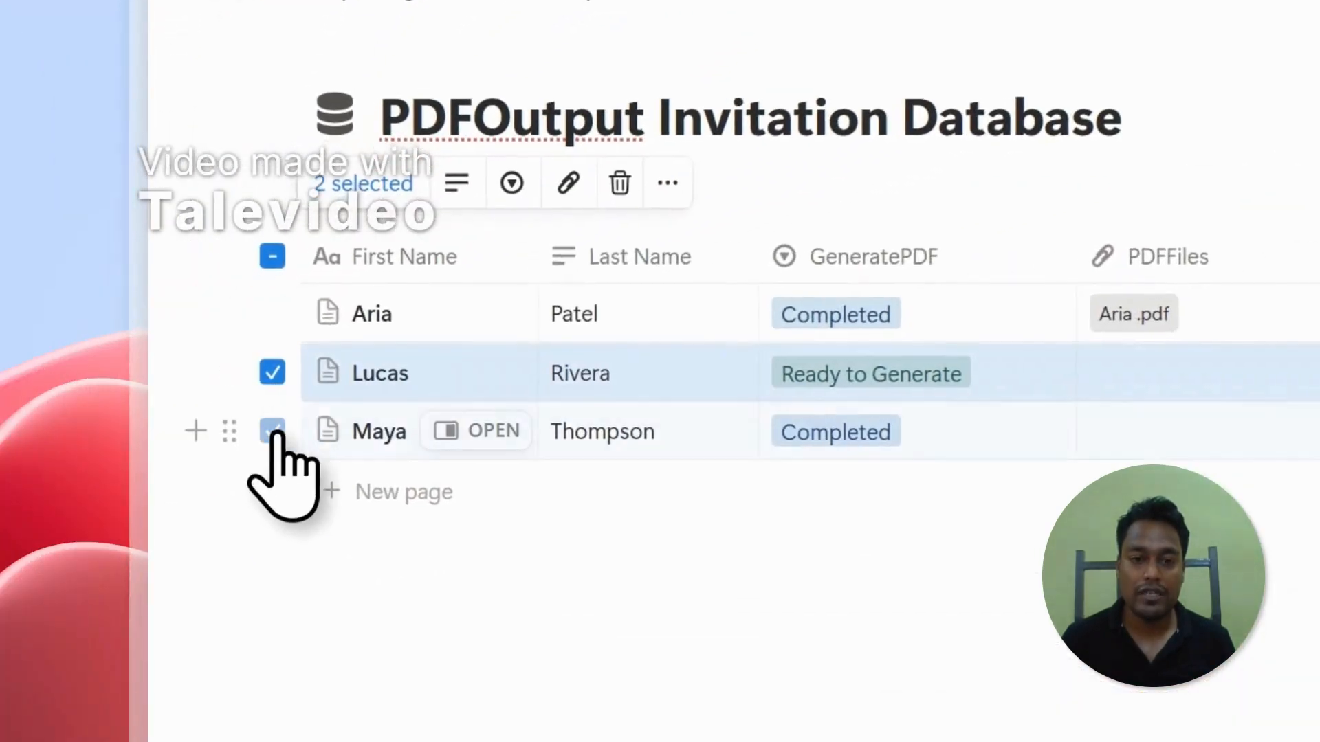
{"action": "left_click", "coordinate": [407, 569]}
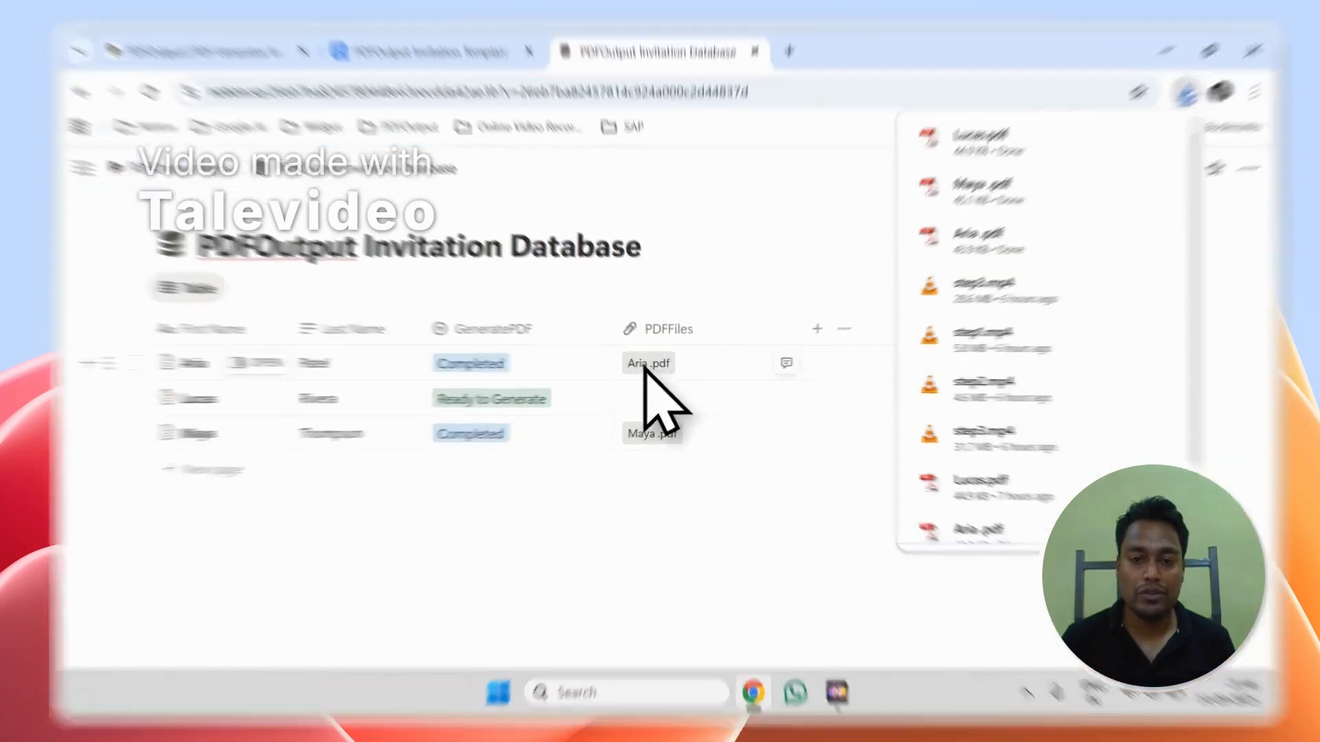
{"action": "left_click", "coordinate": [645, 362]}
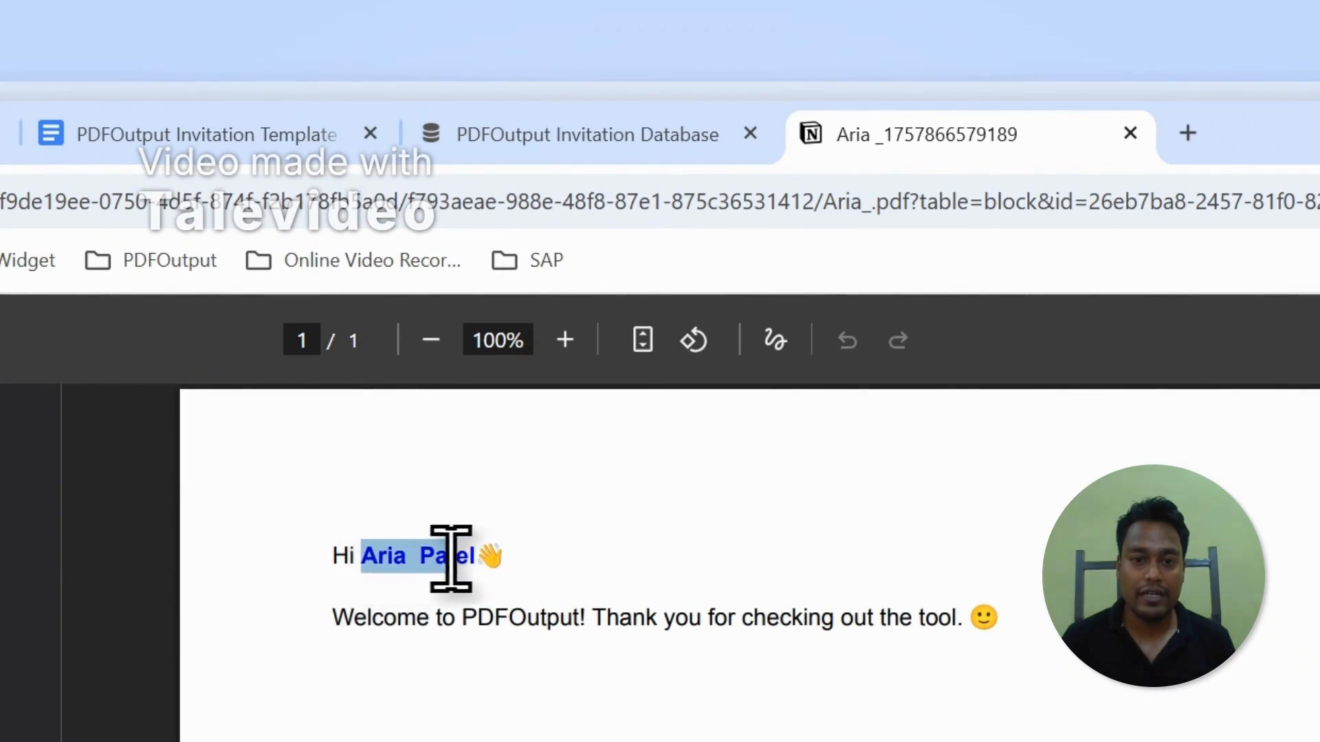
Back in the invitation database, open the second invitee's attached PDF.
{"action": "left_click", "coordinate": [588, 134]}
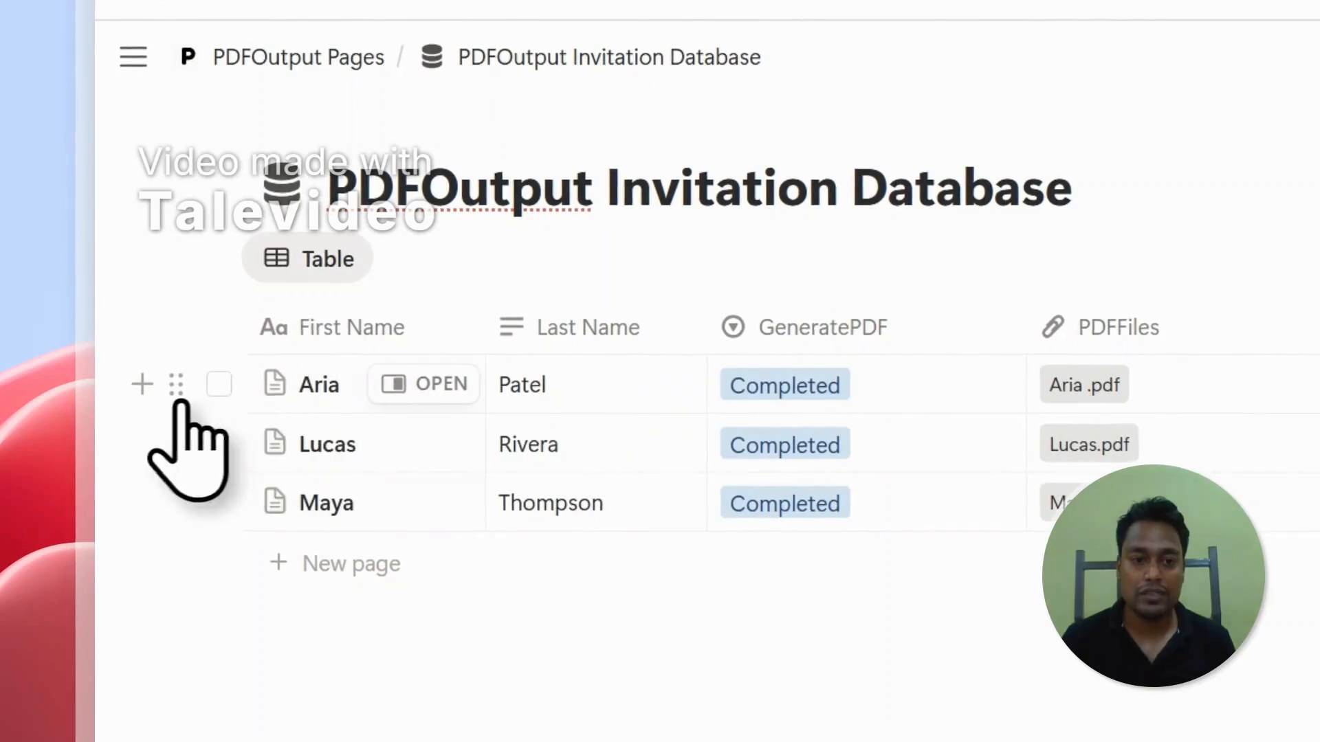
{"action": "left_click", "coordinate": [214, 388]}
{"action": "left_click", "coordinate": [1000, 119]}
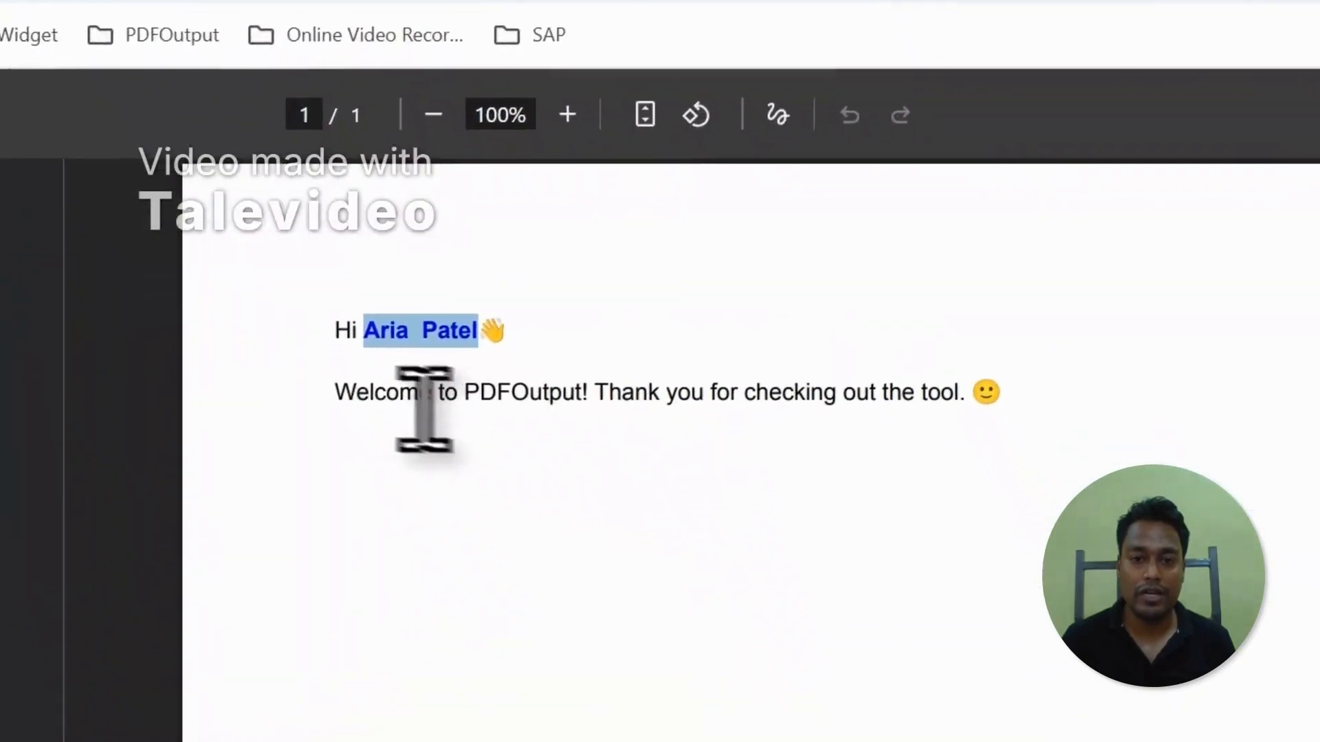
{"action": "left_click", "coordinate": [705, 77]}
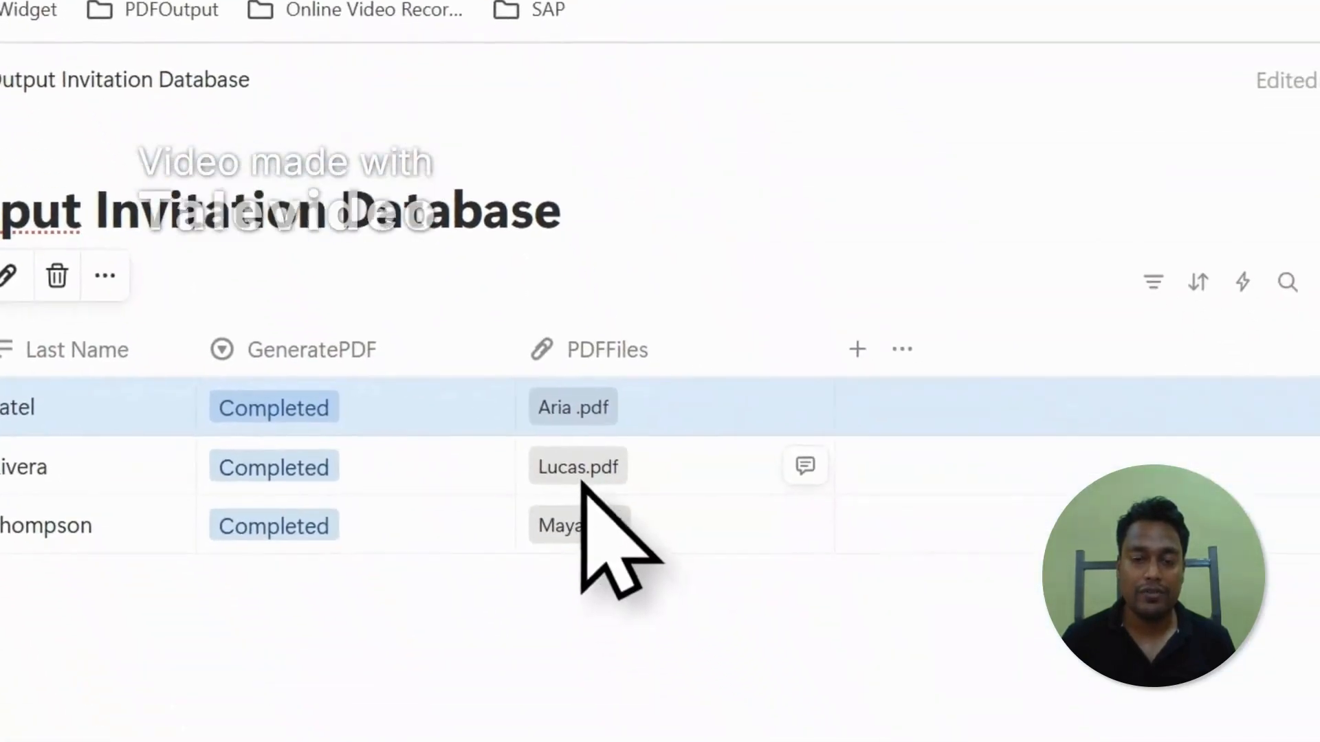
{"action": "left_click", "coordinate": [634, 583]}
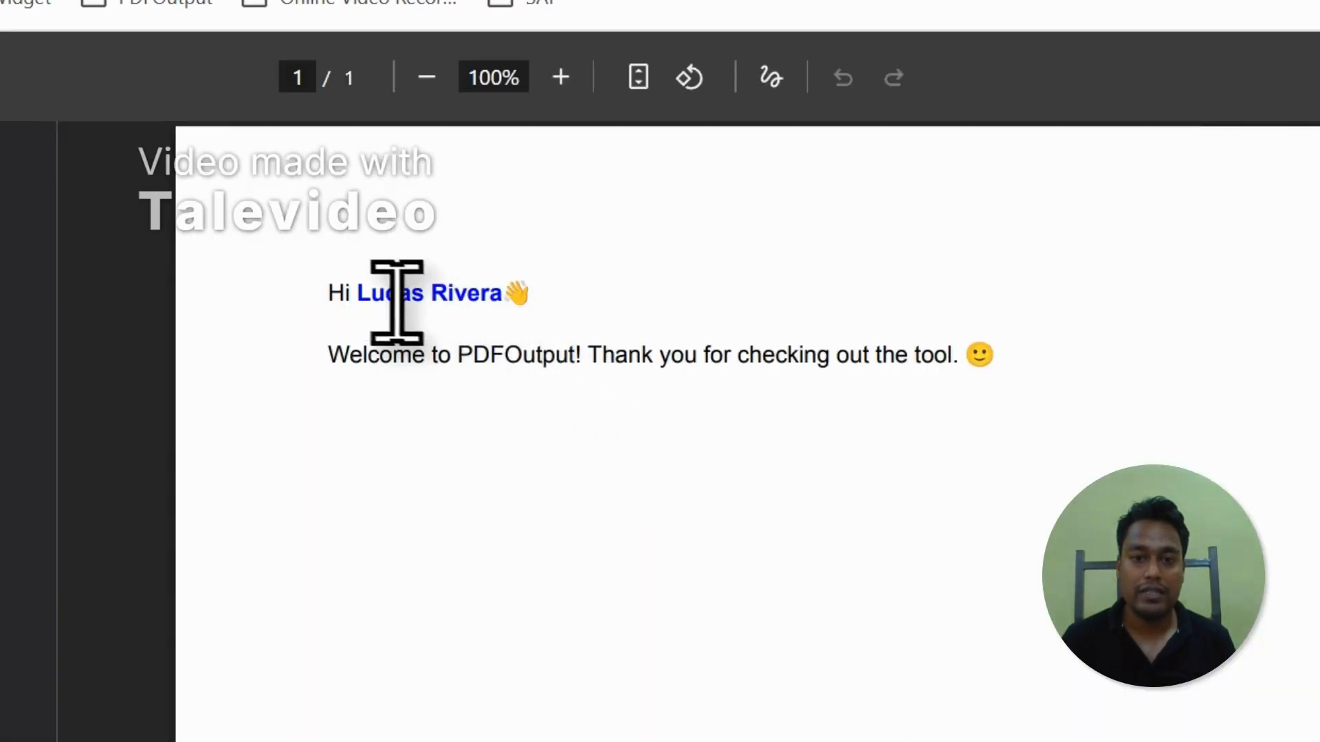
Open the third invitee's PDF and highlight the full name in its greeting.
{"action": "left_click", "coordinate": [594, 73]}
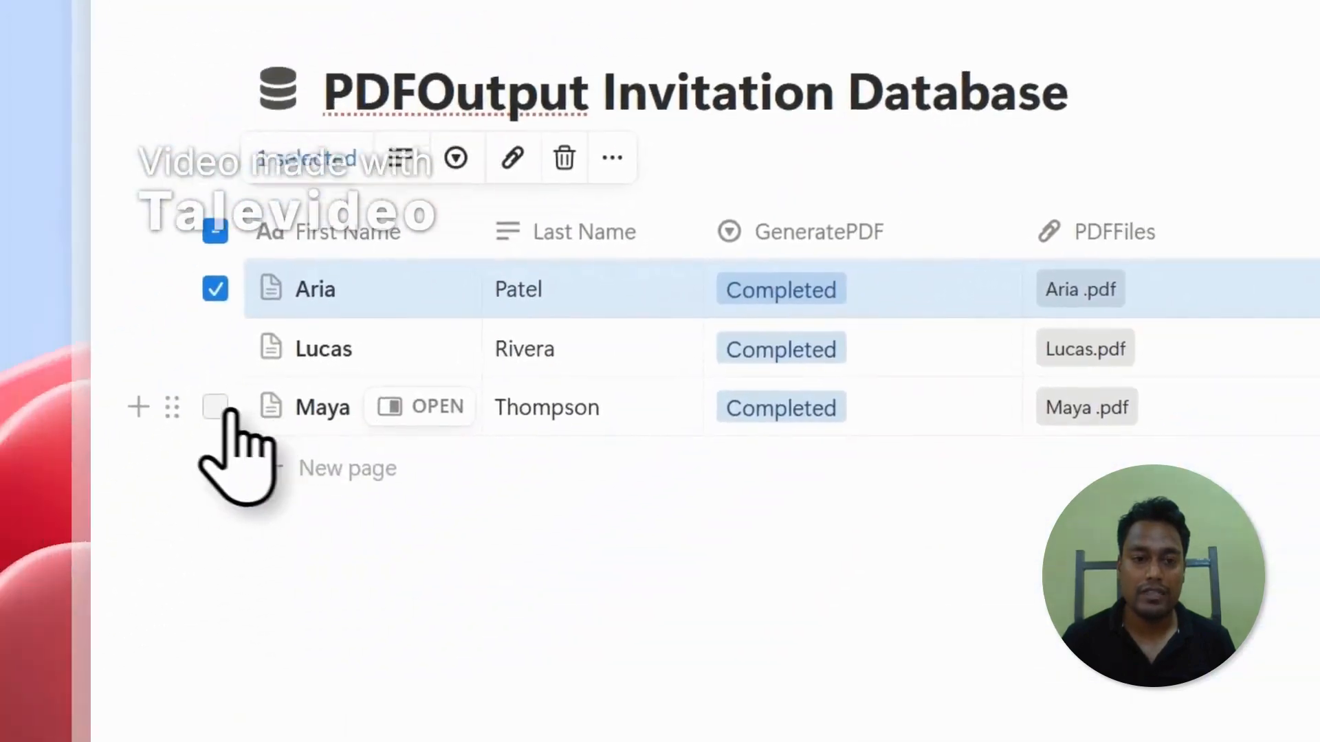
{"action": "left_click", "coordinate": [217, 406]}
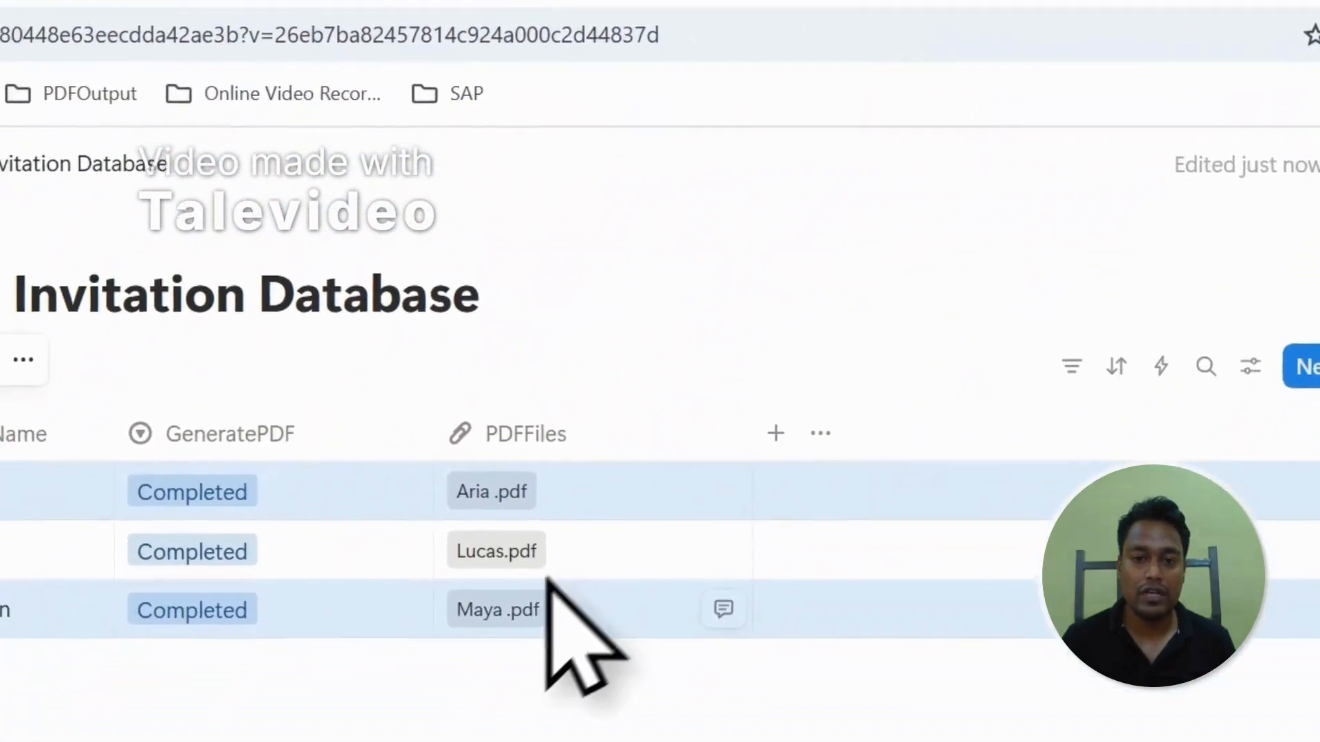
{"action": "left_click", "coordinate": [1149, 368]}
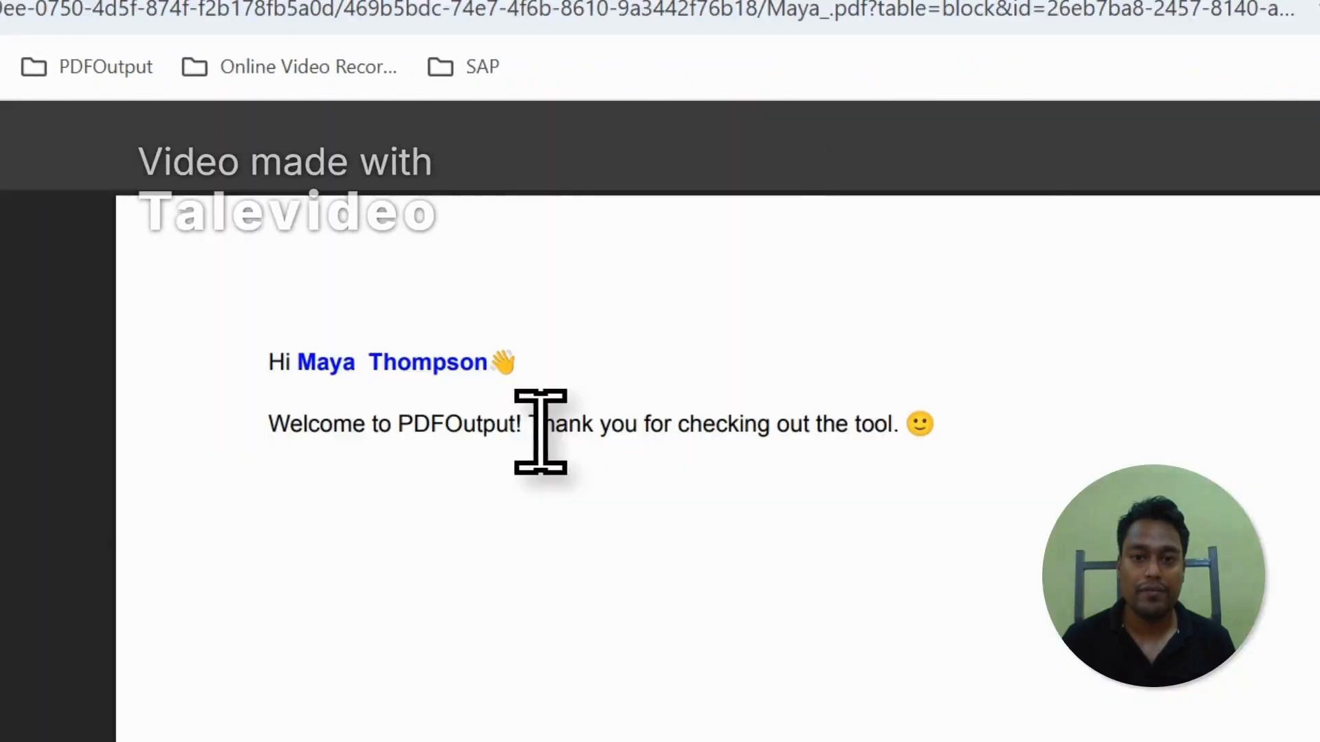
{"action": "left_click_drag", "start_coordinate": [299, 360], "coordinate": [401, 357]}
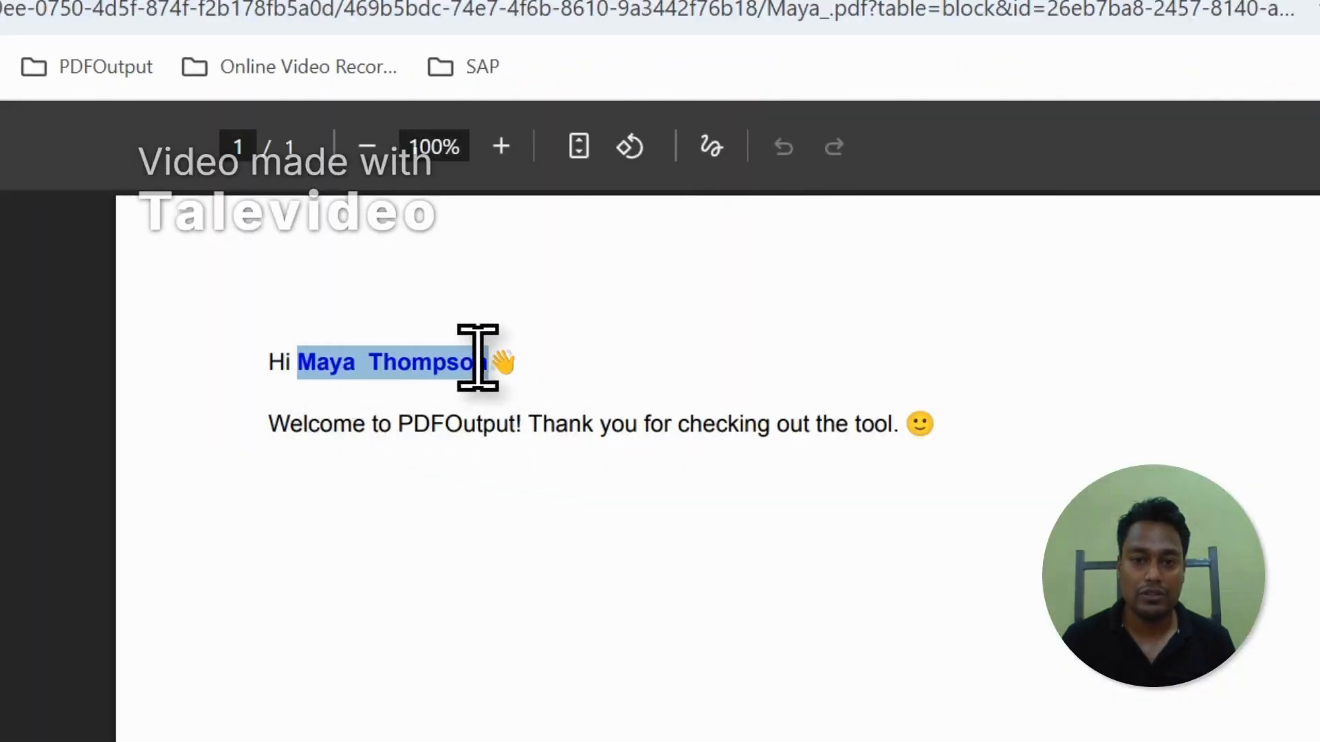
Return to the Notion database and toggle the select-all checkbox on and off.
{"action": "left_click", "coordinate": [496, 152]}
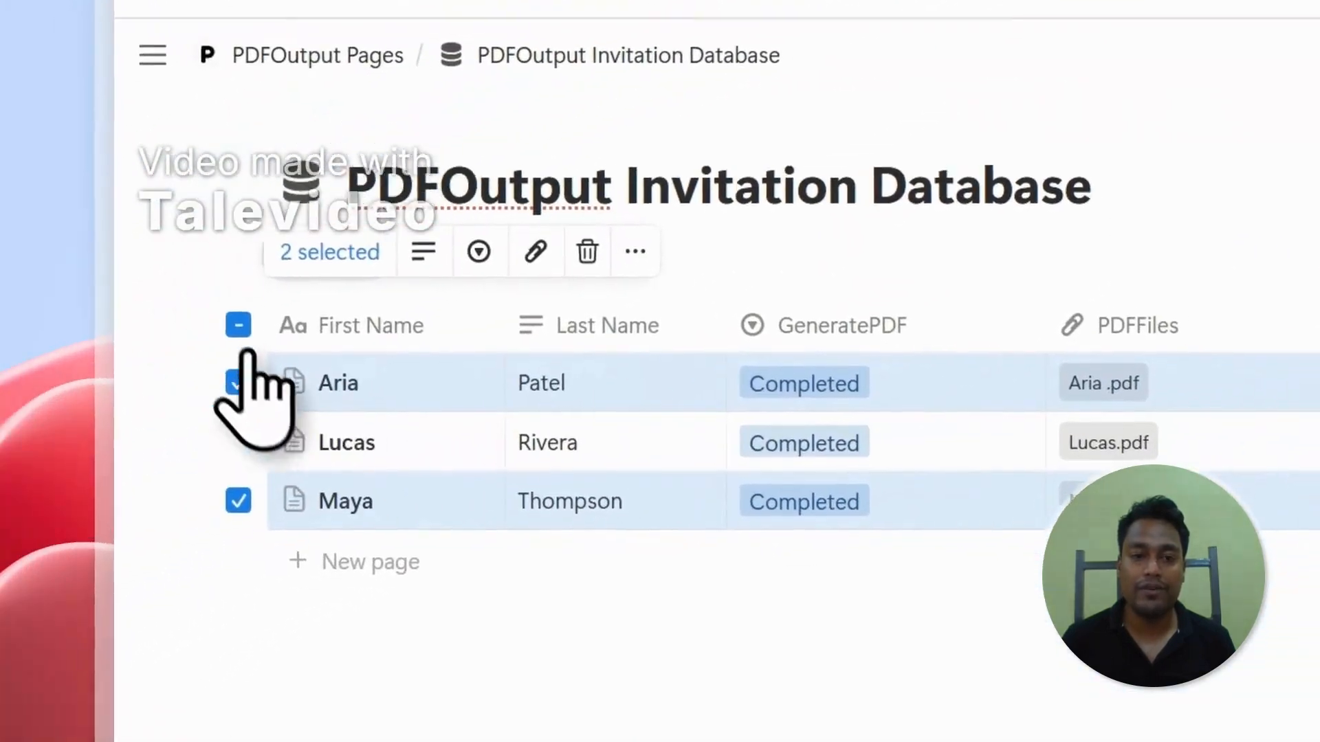
{"action": "left_click", "coordinate": [239, 329]}
{"action": "left_click", "coordinate": [239, 329]}
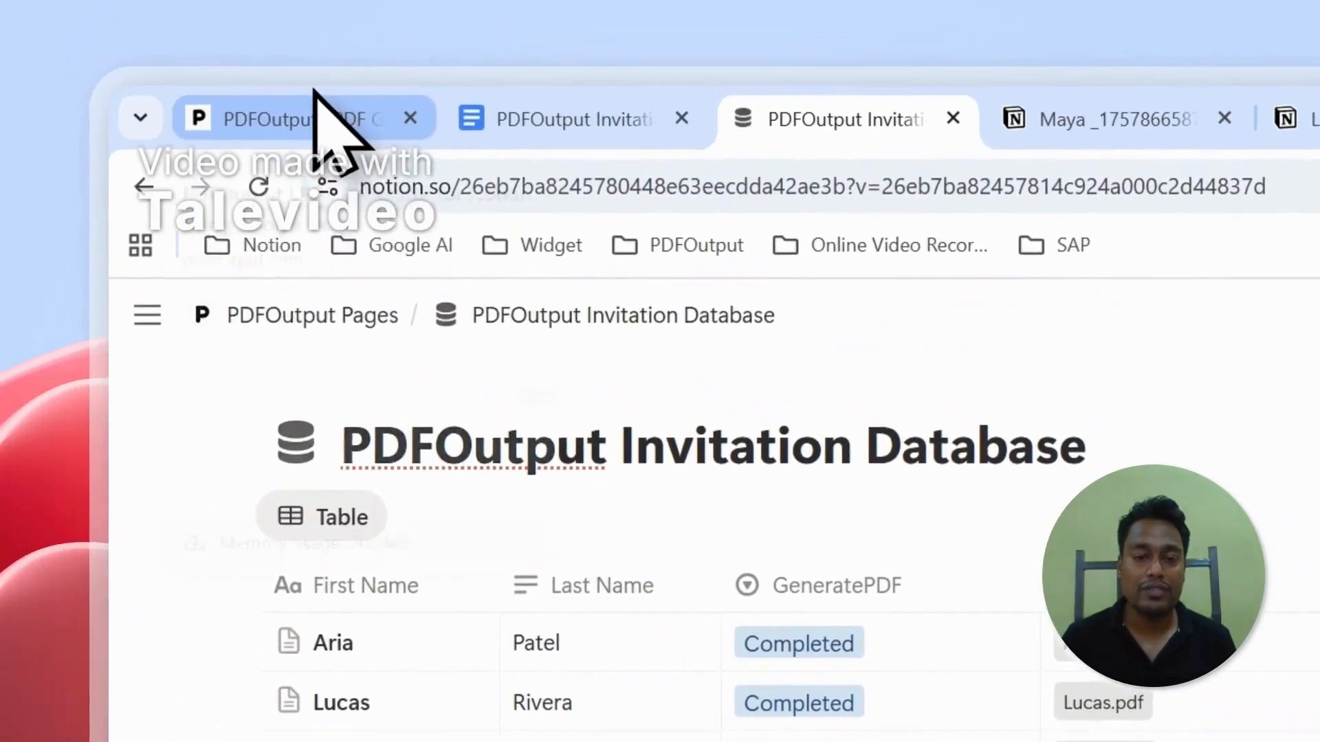
Run Setup Notion Automation on the PDFOutput add-on page.
{"action": "left_click", "coordinate": [318, 120]}
{"action": "scroll", "coordinate": [990, 502], "scroll_direction": "down", "scroll_amount": 2}
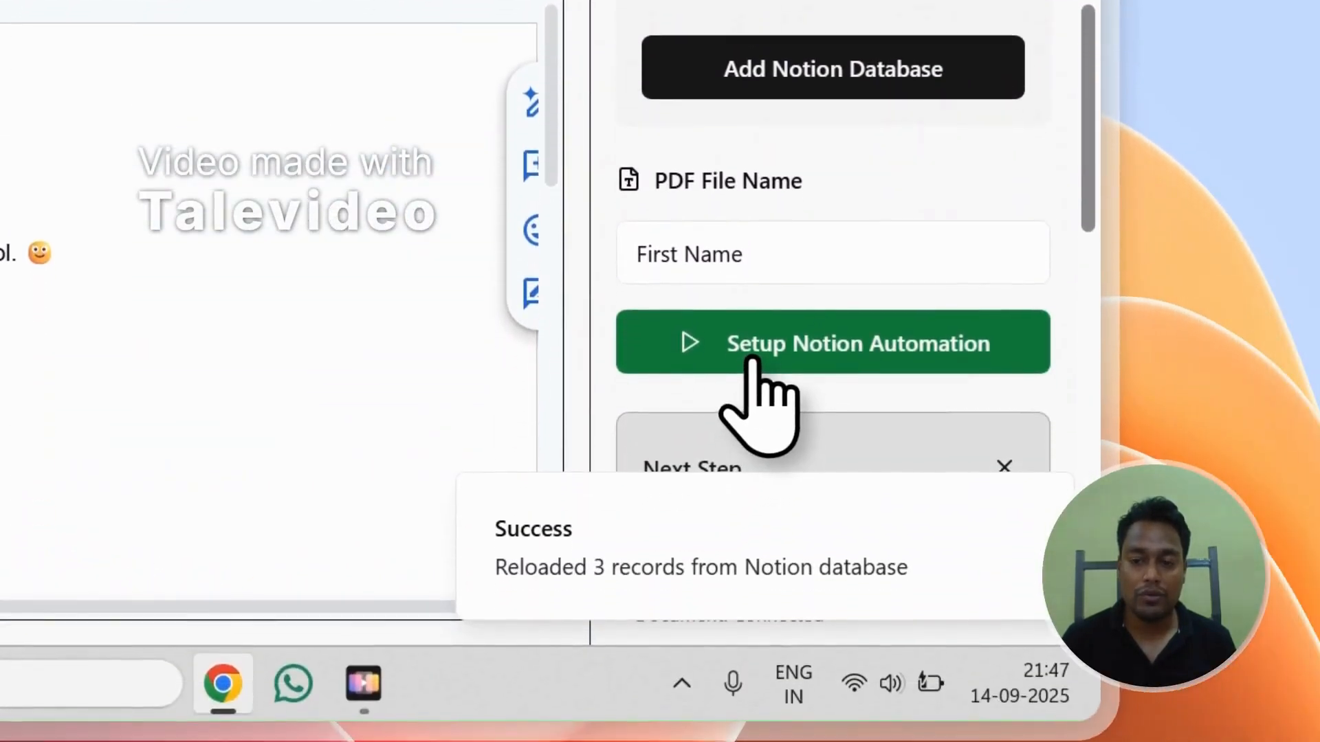
{"action": "left_click", "coordinate": [754, 526]}
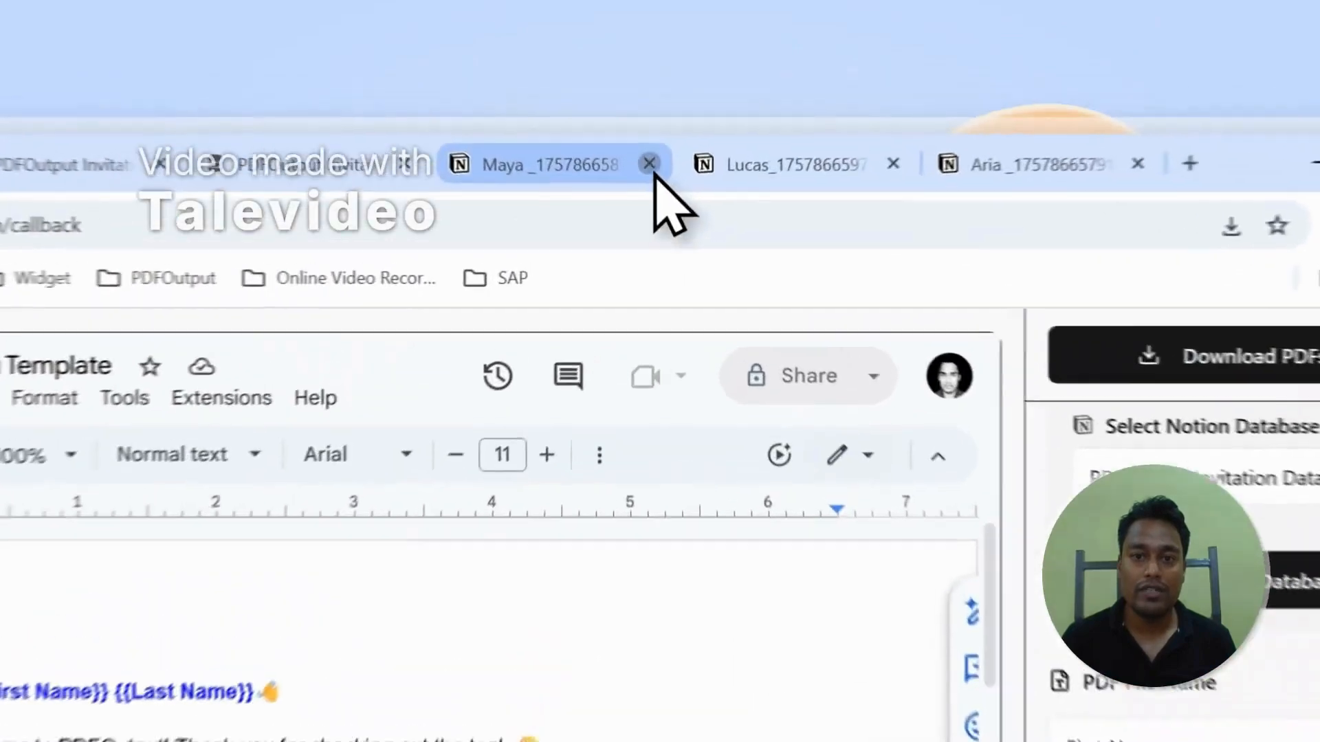
Close the three opened PDF tabs.
{"action": "left_click", "coordinate": [707, 101]}
{"action": "left_click", "coordinate": [707, 100]}
{"action": "left_click", "coordinate": [634, 181]}
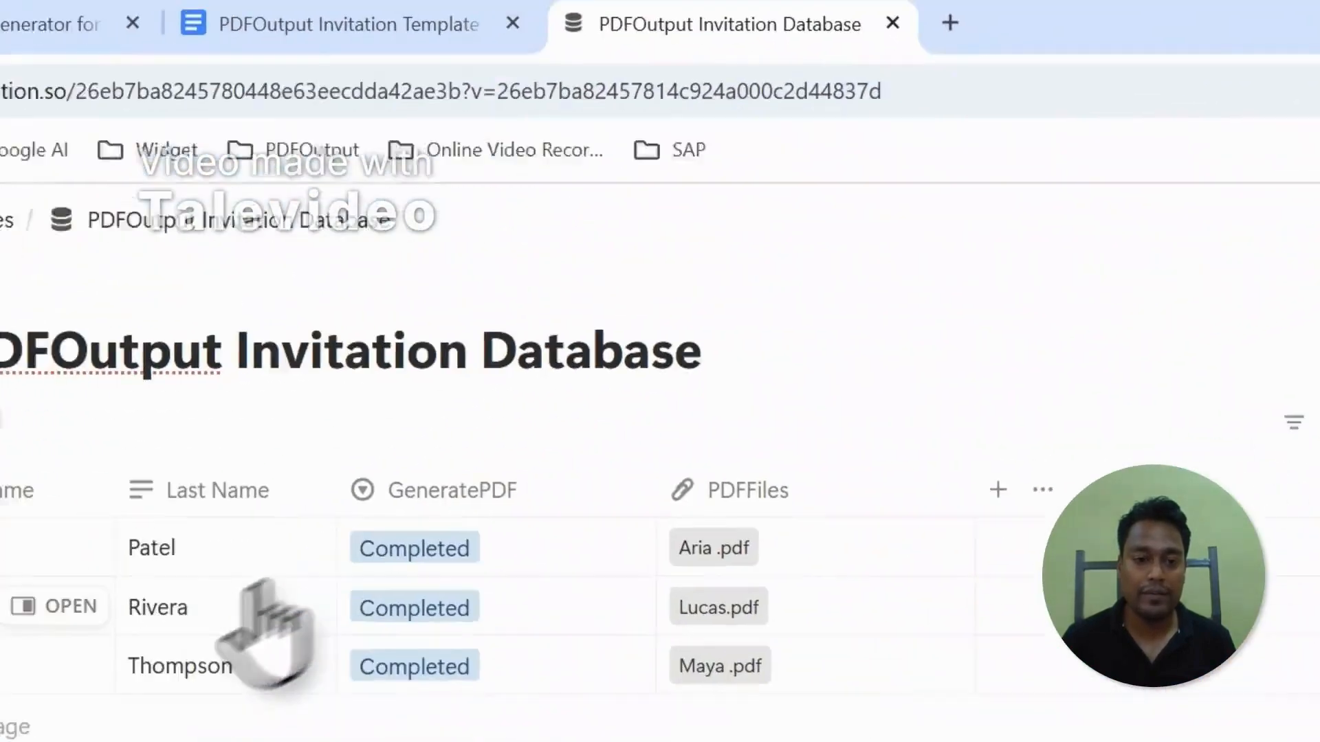
Add two new invitee rows, entering each guest's first and last name.
{"action": "left_click", "coordinate": [378, 497]}
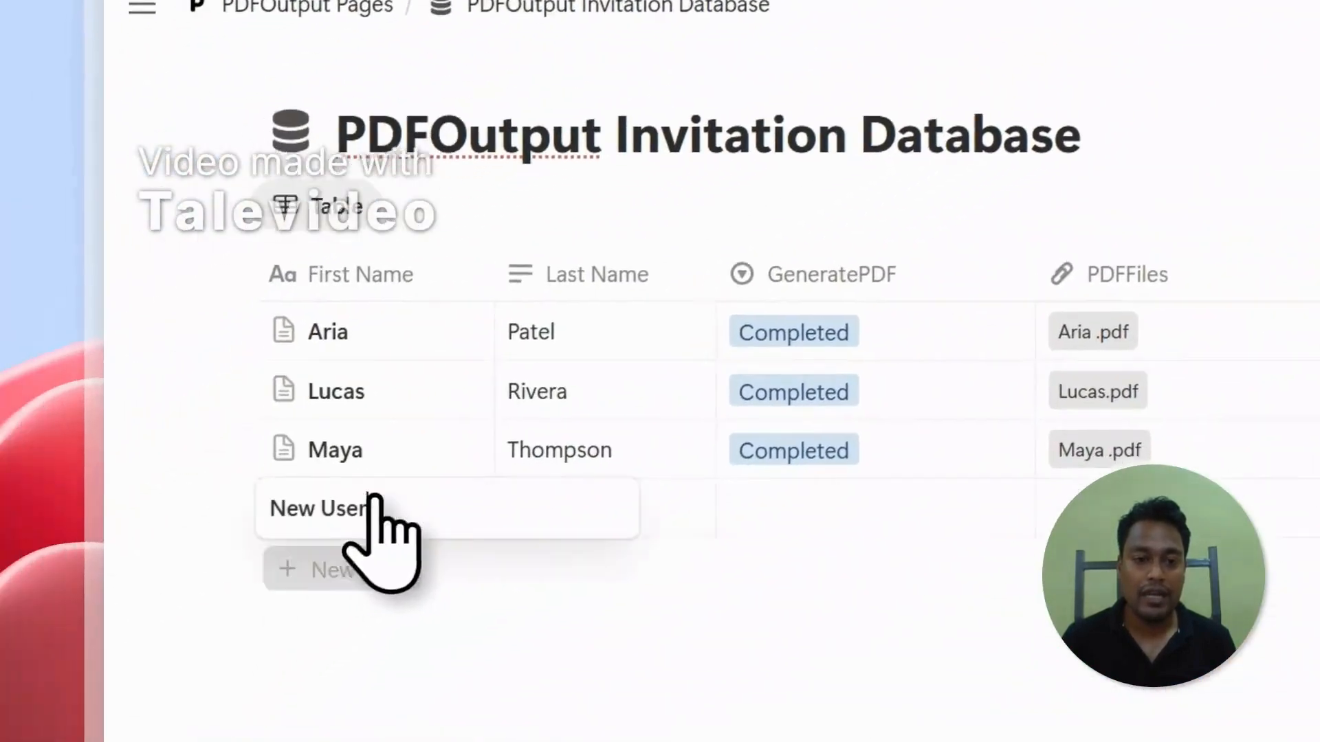
{"action": "triple_click", "coordinate": [393, 488]}
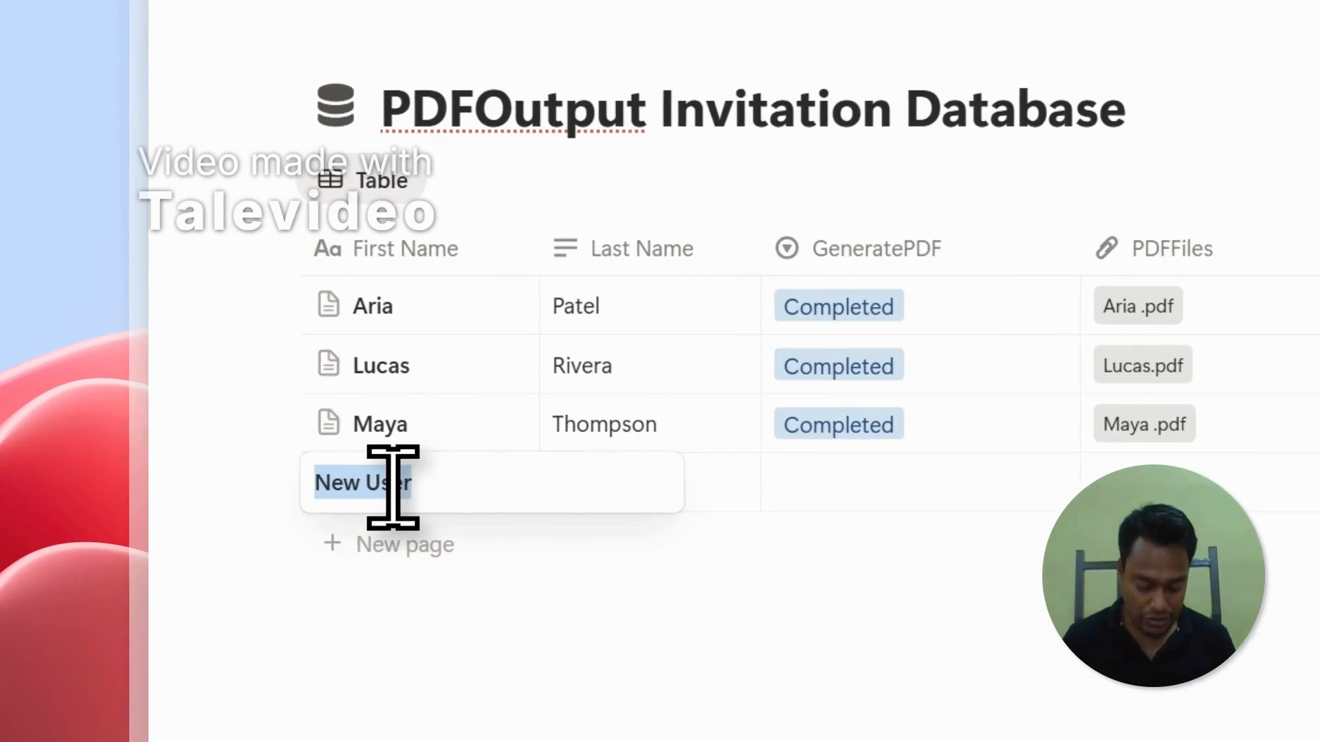
{"action": "type", "text": "P"}
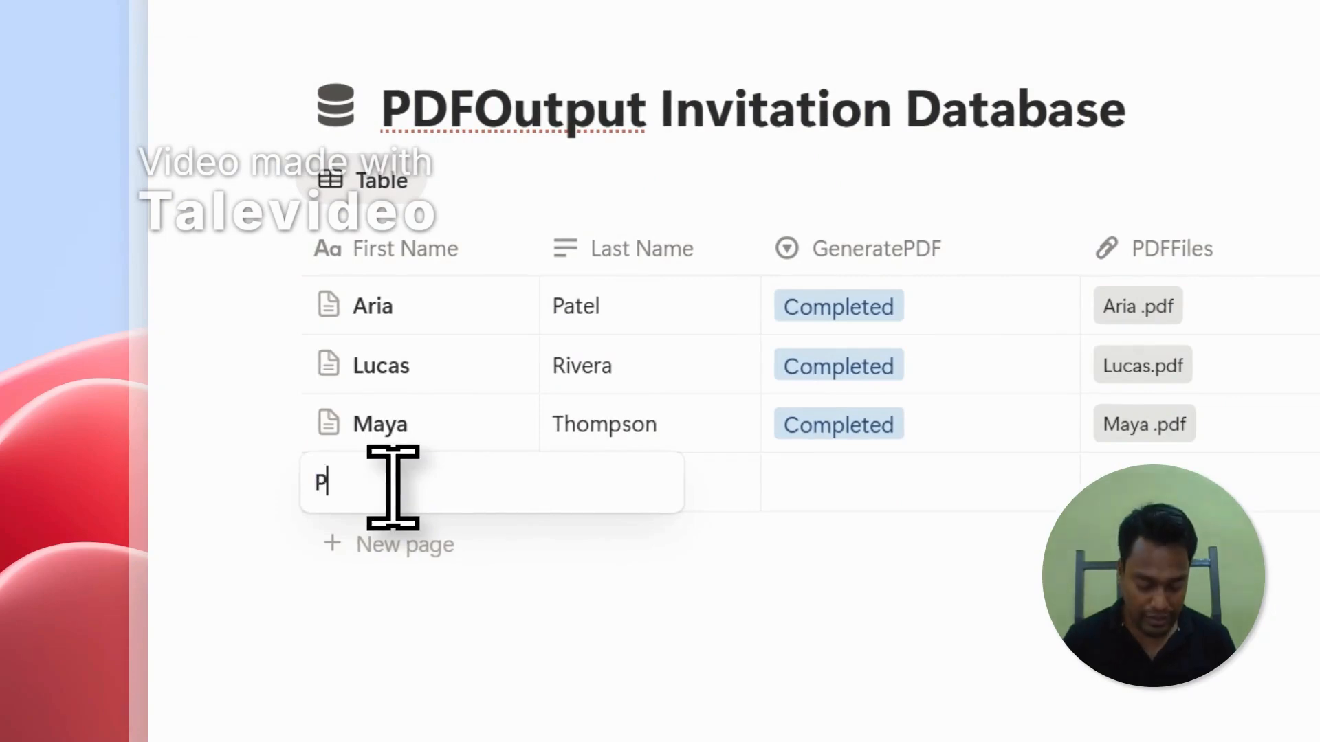
{"action": "type", "text": "eter"}
{"action": "key", "text": "Tab"}
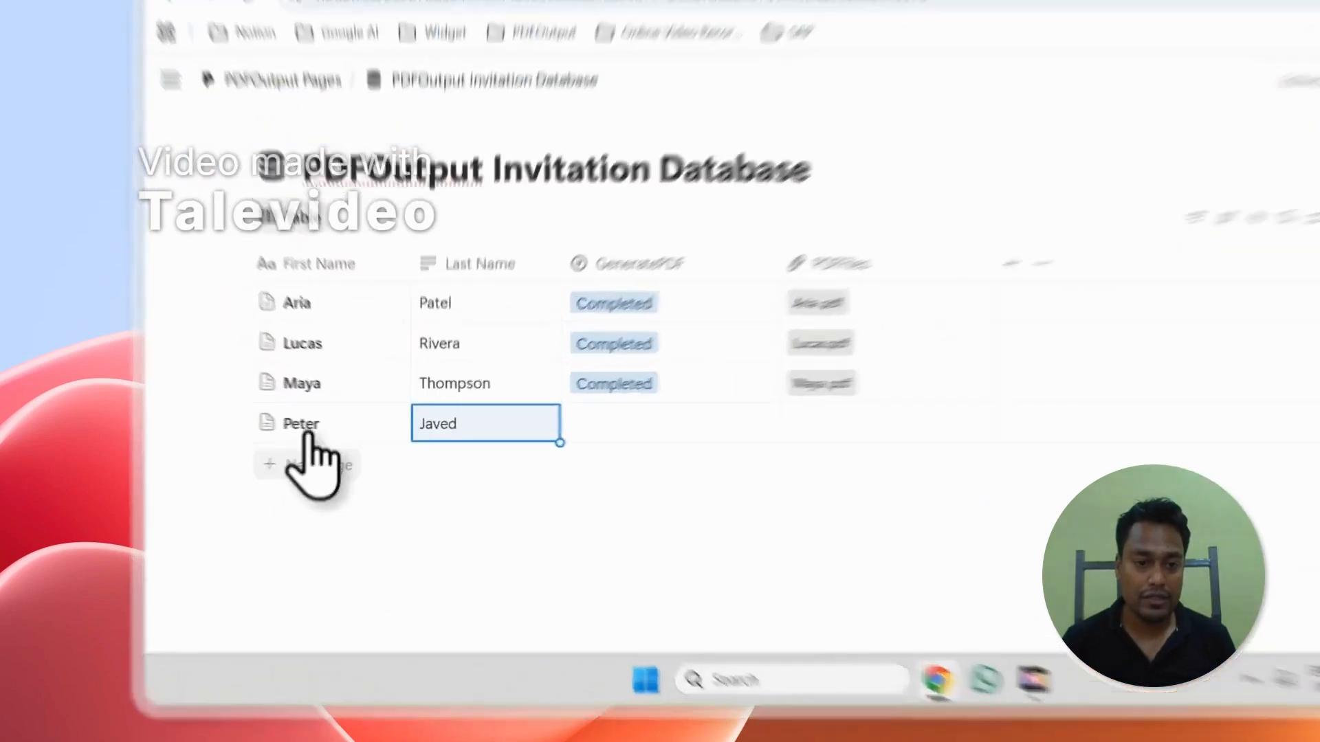
{"action": "left_click", "coordinate": [273, 482]}
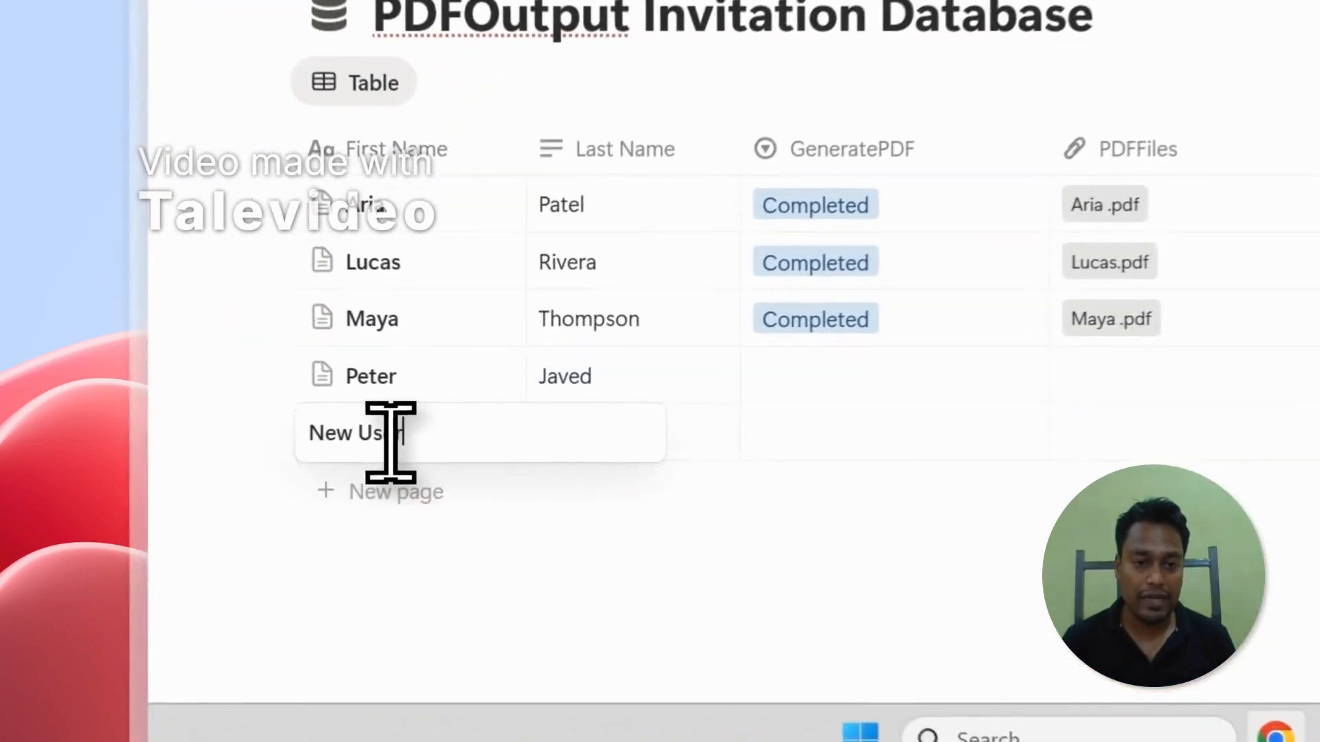
{"action": "triple_click", "coordinate": [274, 483]}
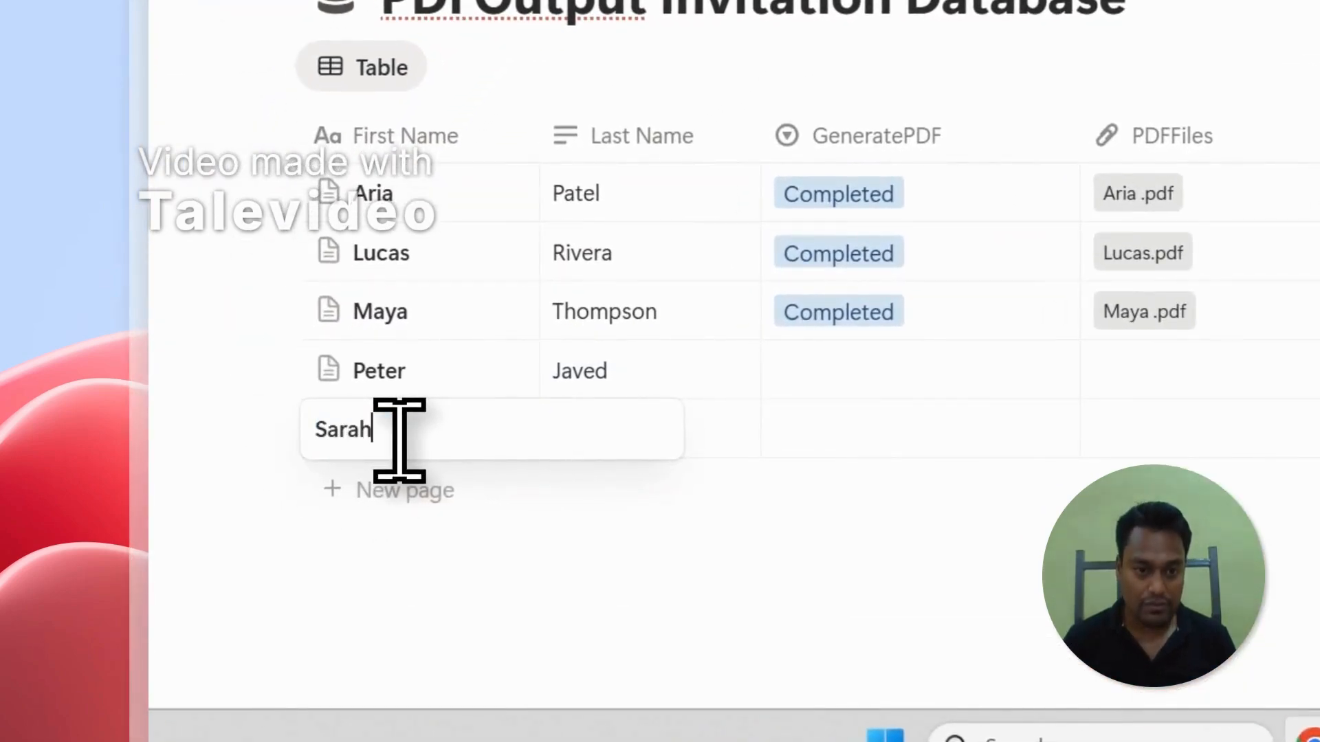
{"action": "key", "text": "Tab"}
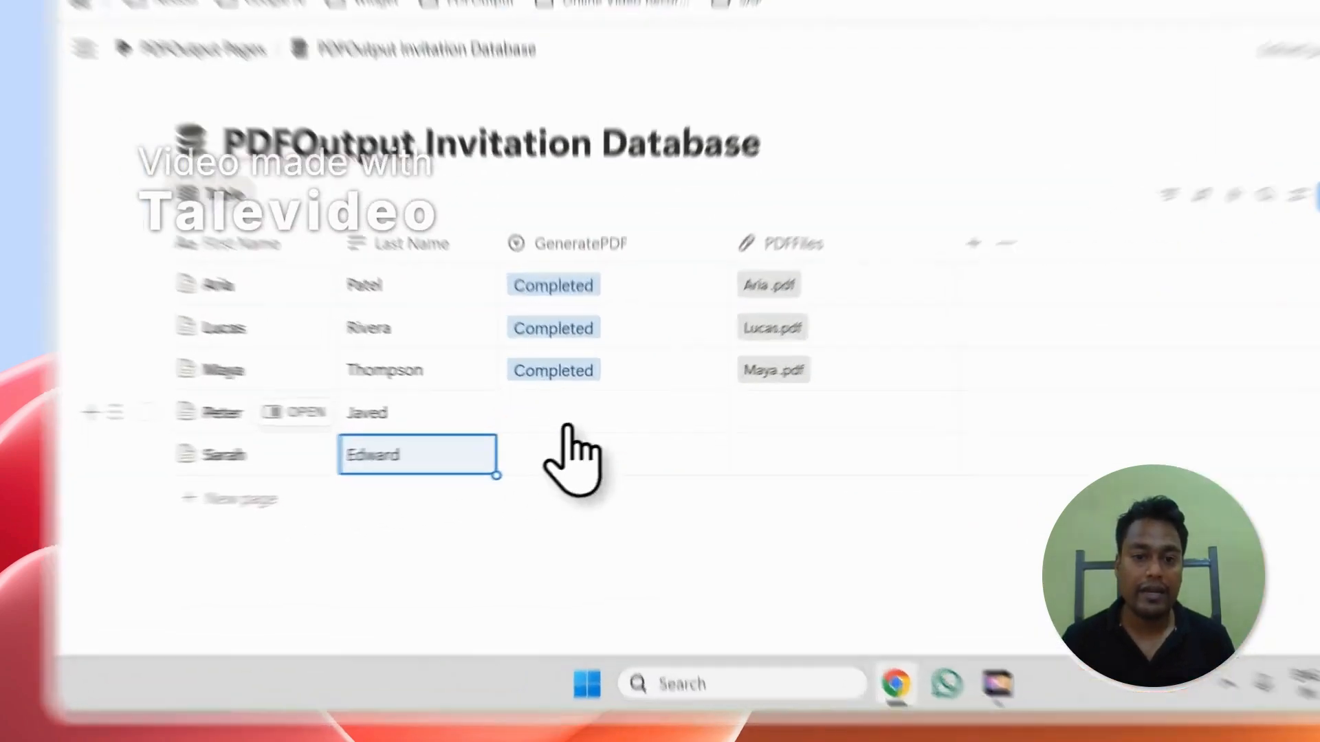
Set GeneratePDF to Ready to Generate for the fourth and fifth rows.
{"action": "left_click", "coordinate": [505, 453]}
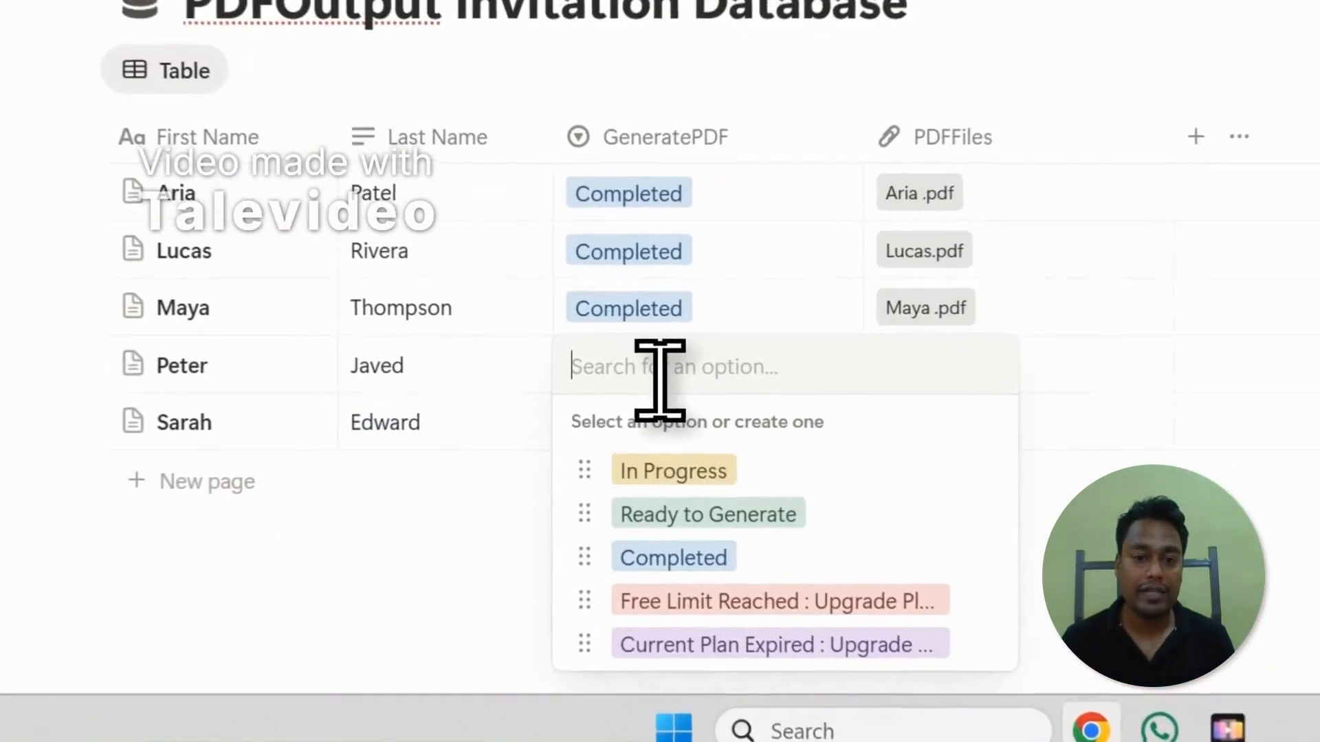
{"action": "left_click", "coordinate": [512, 617]}
{"action": "left_click", "coordinate": [643, 440]}
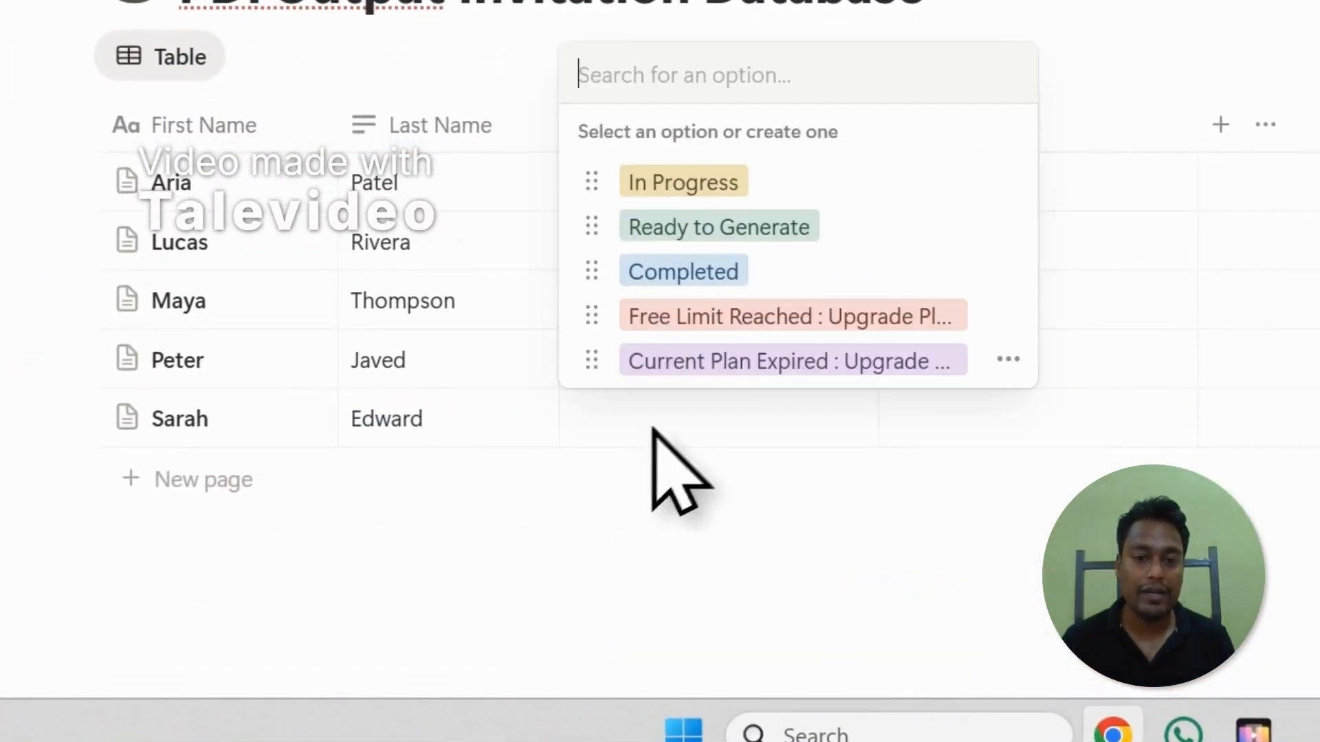
{"action": "left_click", "coordinate": [698, 230]}
{"action": "left_click", "coordinate": [625, 586]}
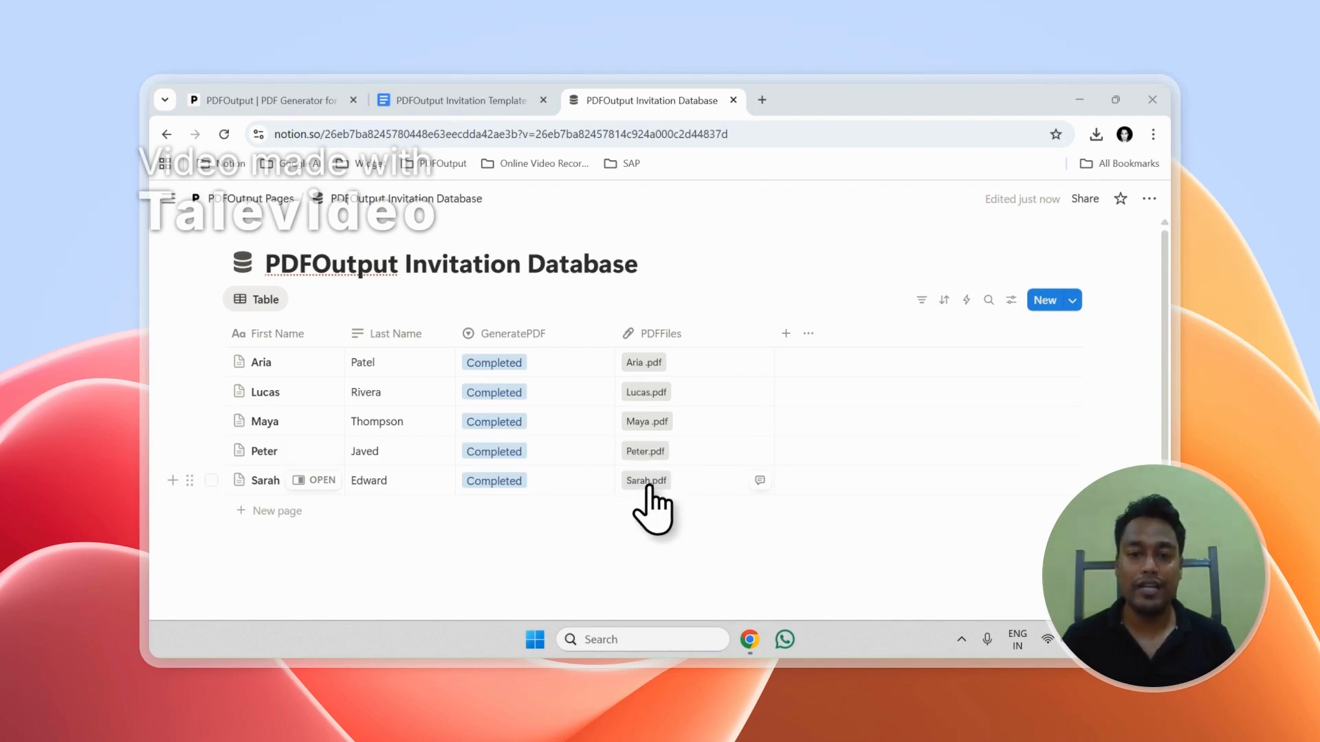
Confirm the fifth row's GeneratePDF status shows Completed.
{"action": "left_click", "coordinate": [278, 99]}
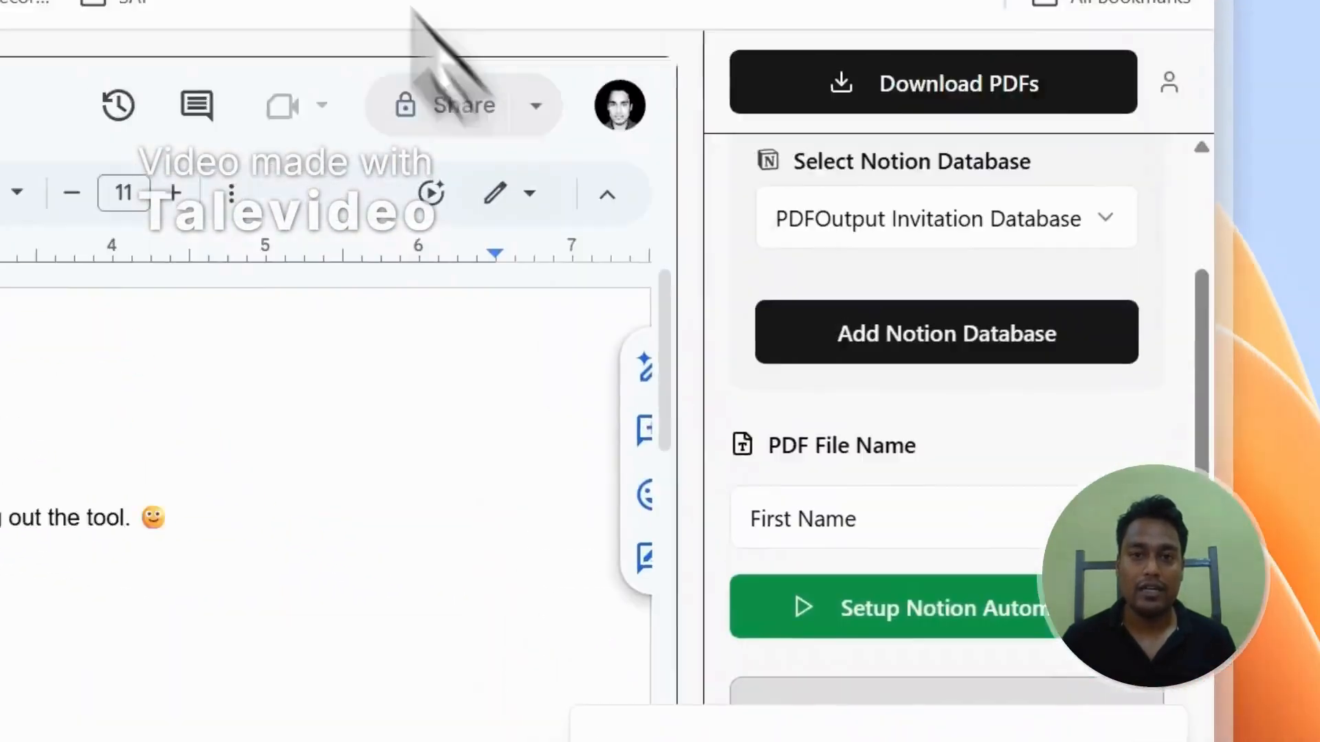
{"action": "left_click", "coordinate": [468, 101]}
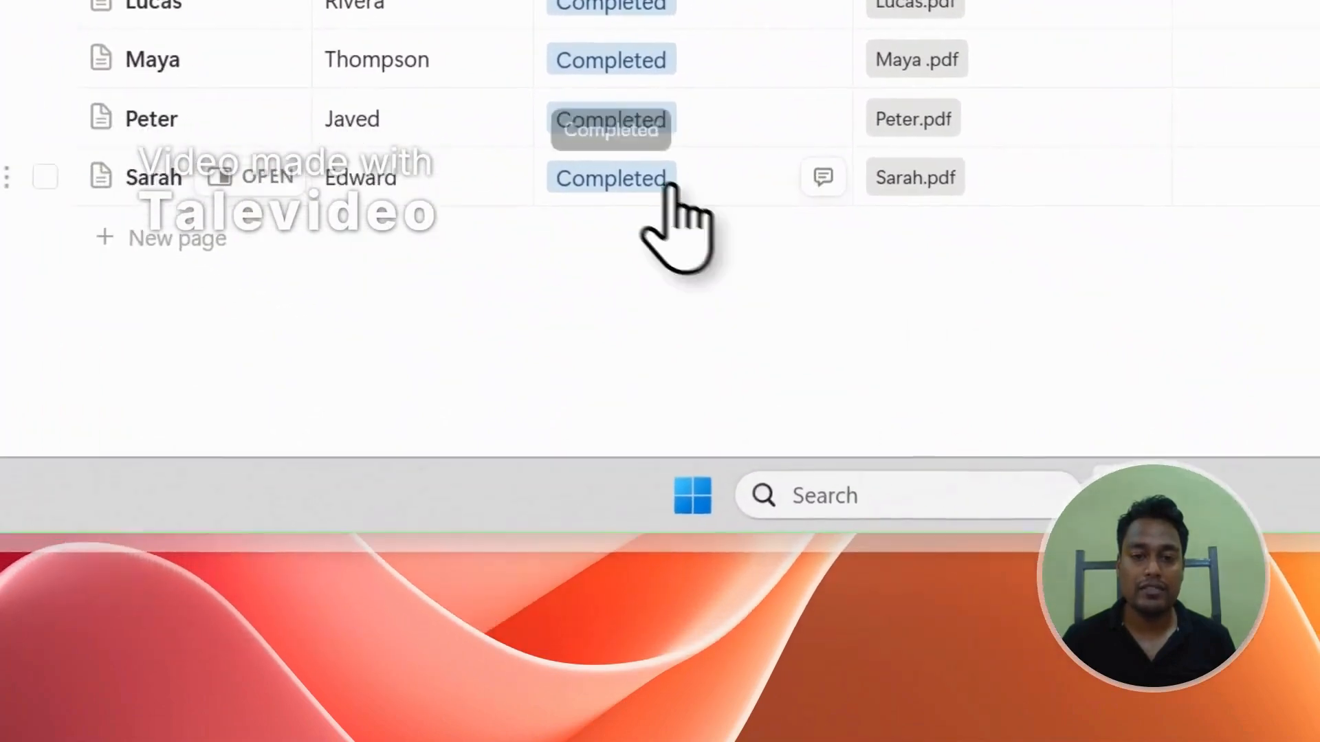
{"action": "left_click", "coordinate": [671, 184]}
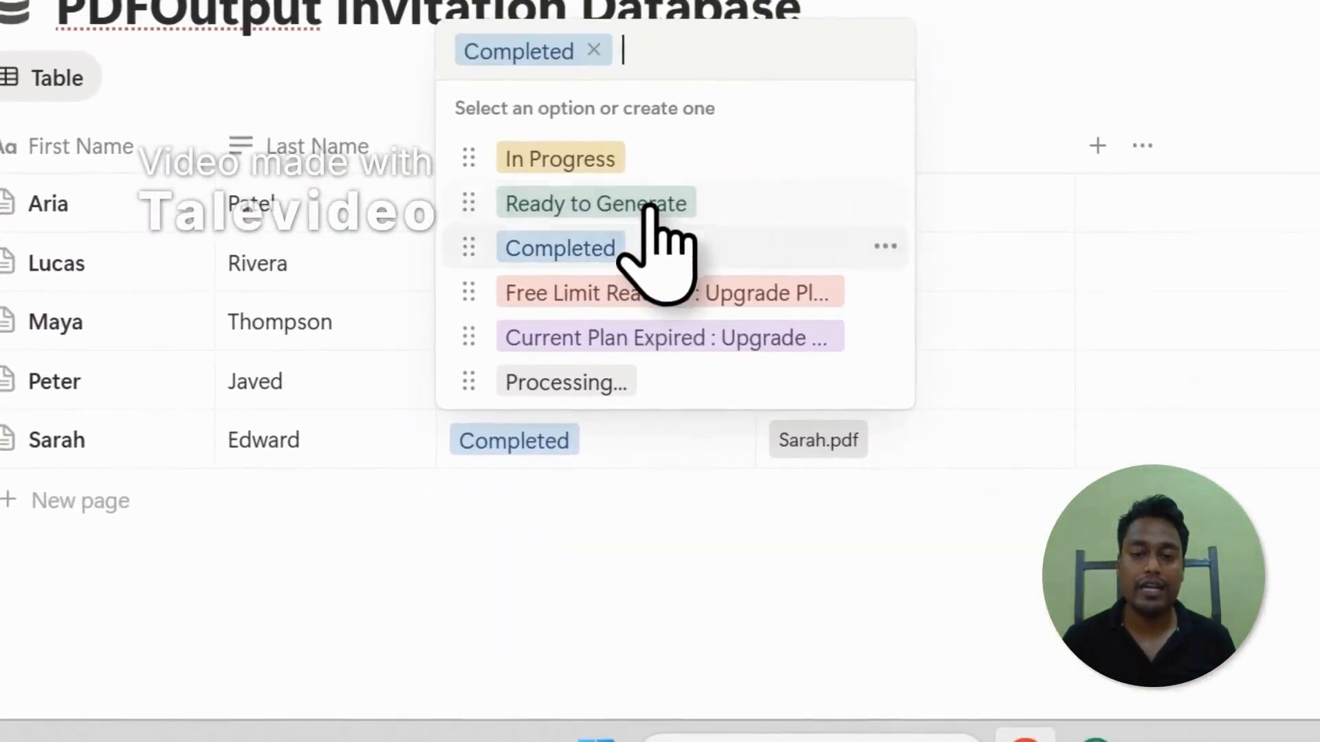
{"action": "left_click", "coordinate": [763, 339]}
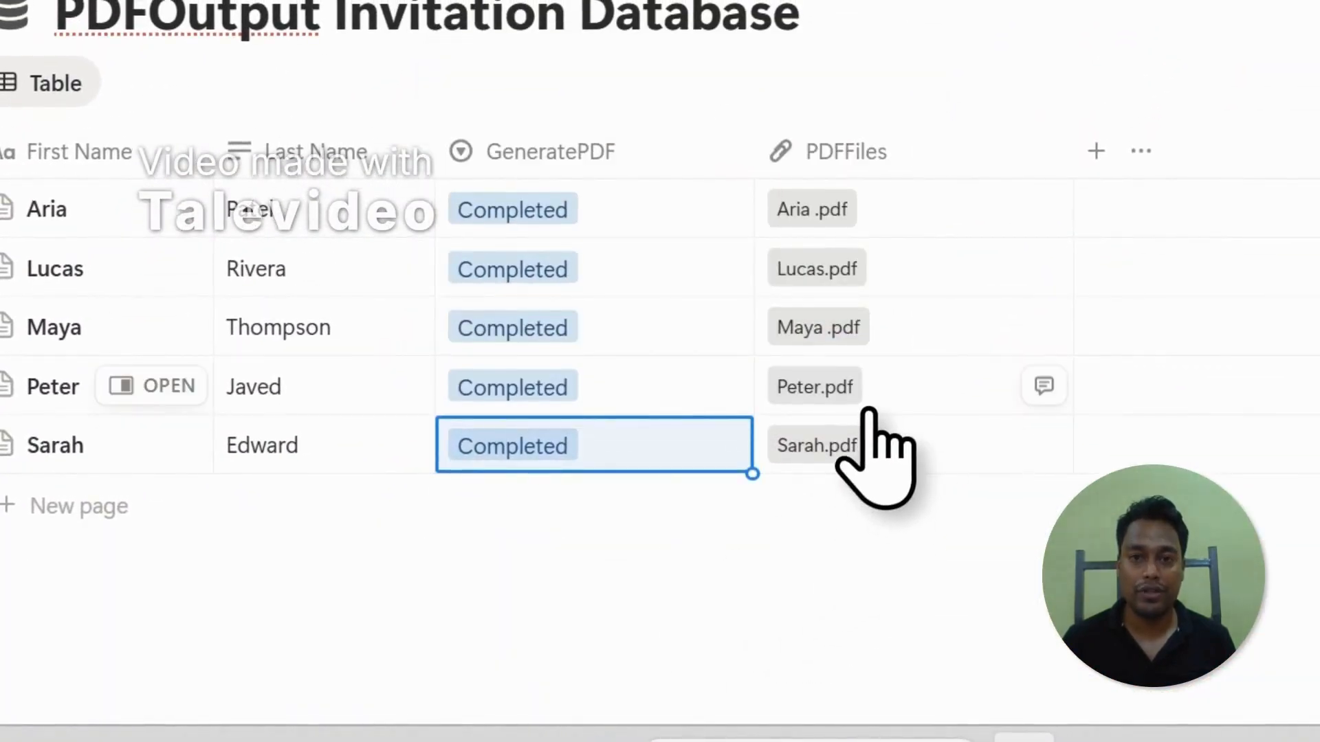
Open the fourth invitee's generated PDF, highlight the greeting name, and return to the database.
{"action": "left_click", "coordinate": [835, 397]}
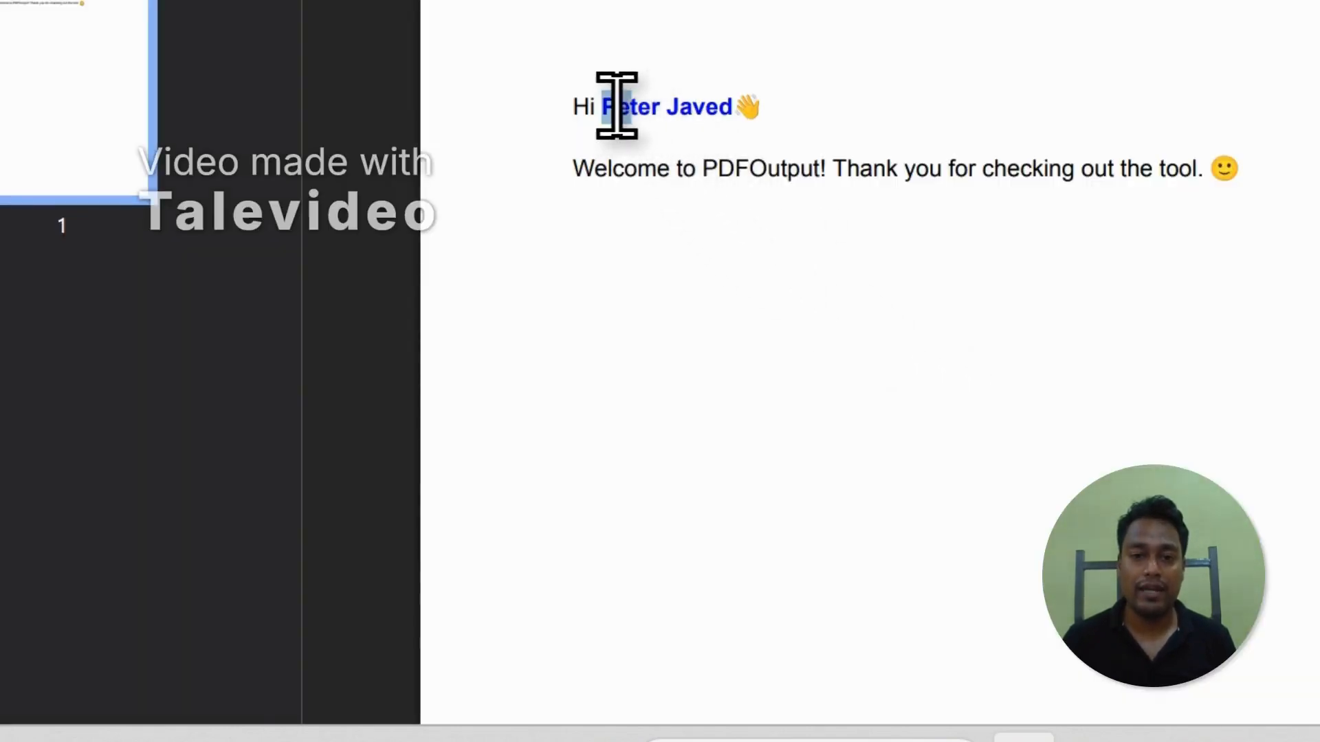
{"action": "left_click_drag", "start_coordinate": [720, 114], "coordinate": [736, 118]}
{"action": "left_click", "coordinate": [773, 77]}
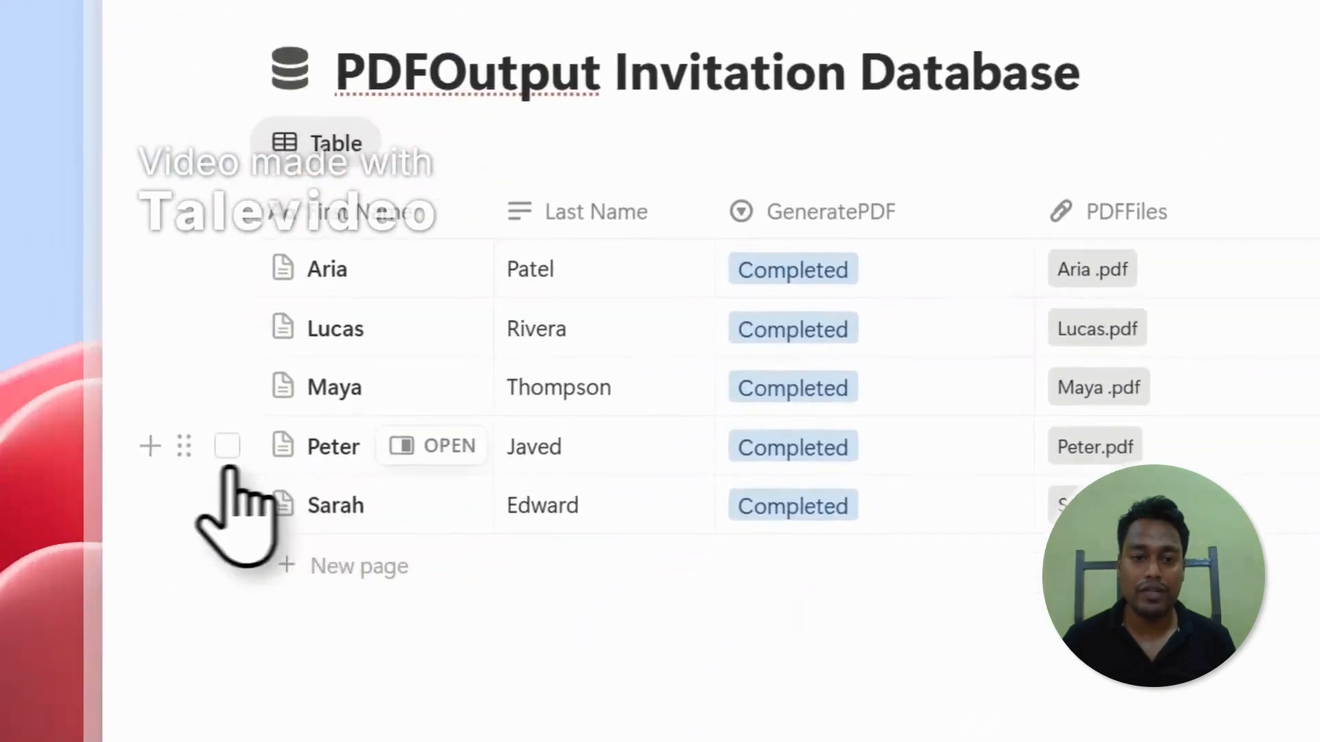
{"action": "left_click", "coordinate": [227, 450]}
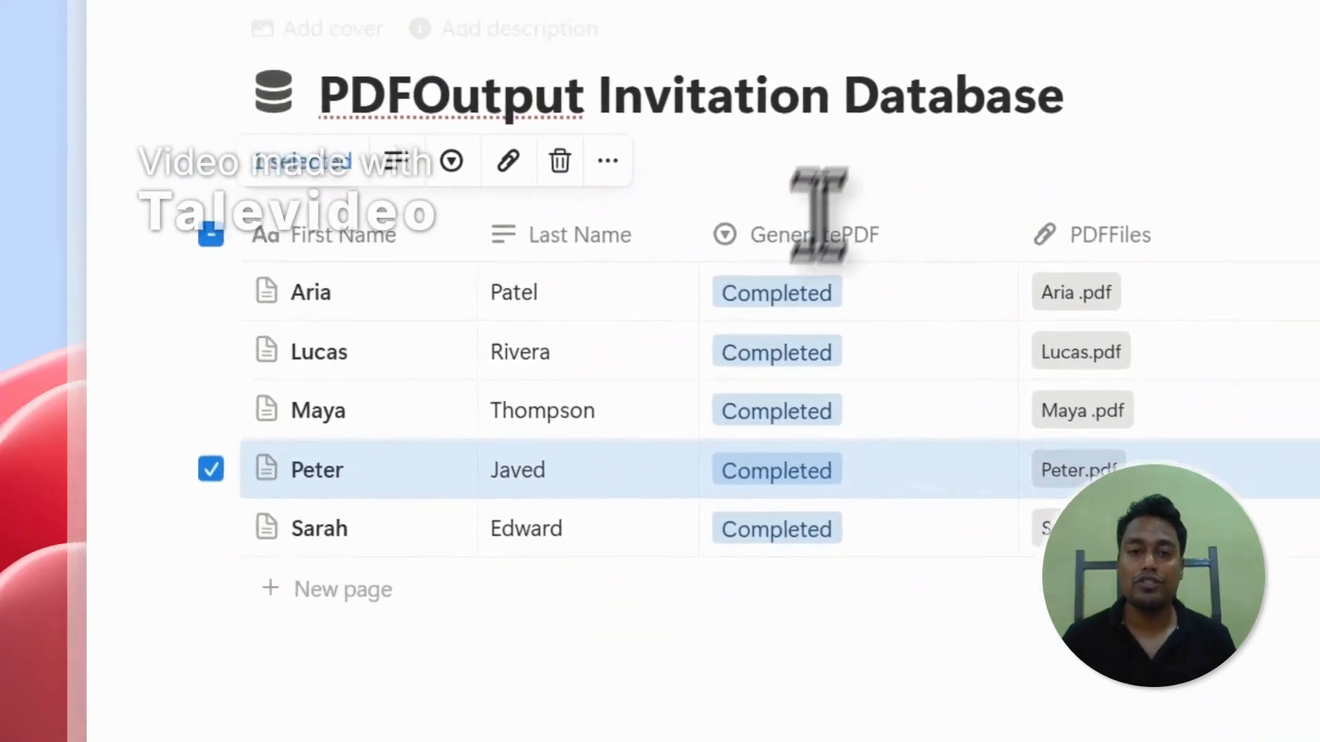
{"action": "left_click", "coordinate": [912, 24]}
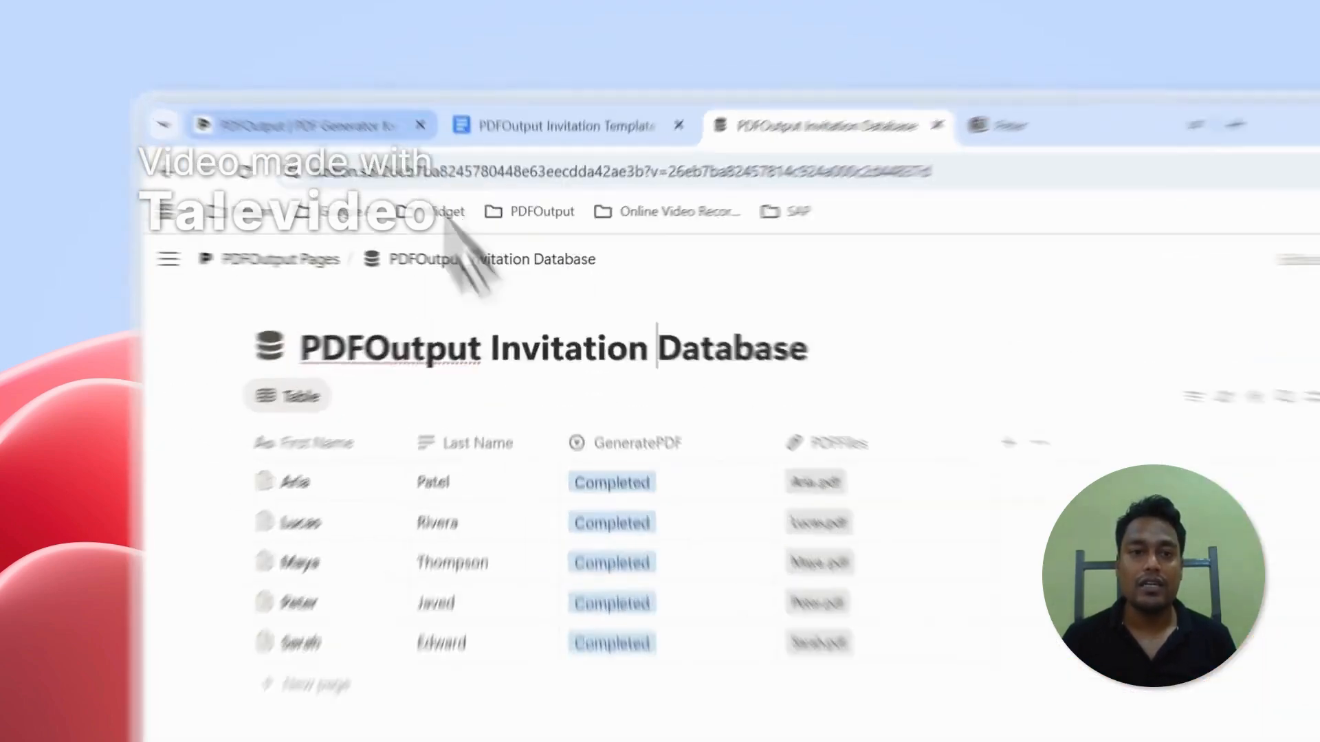
On the PDFOutput page, open the support chat and close it again.
{"action": "left_click", "coordinate": [295, 101]}
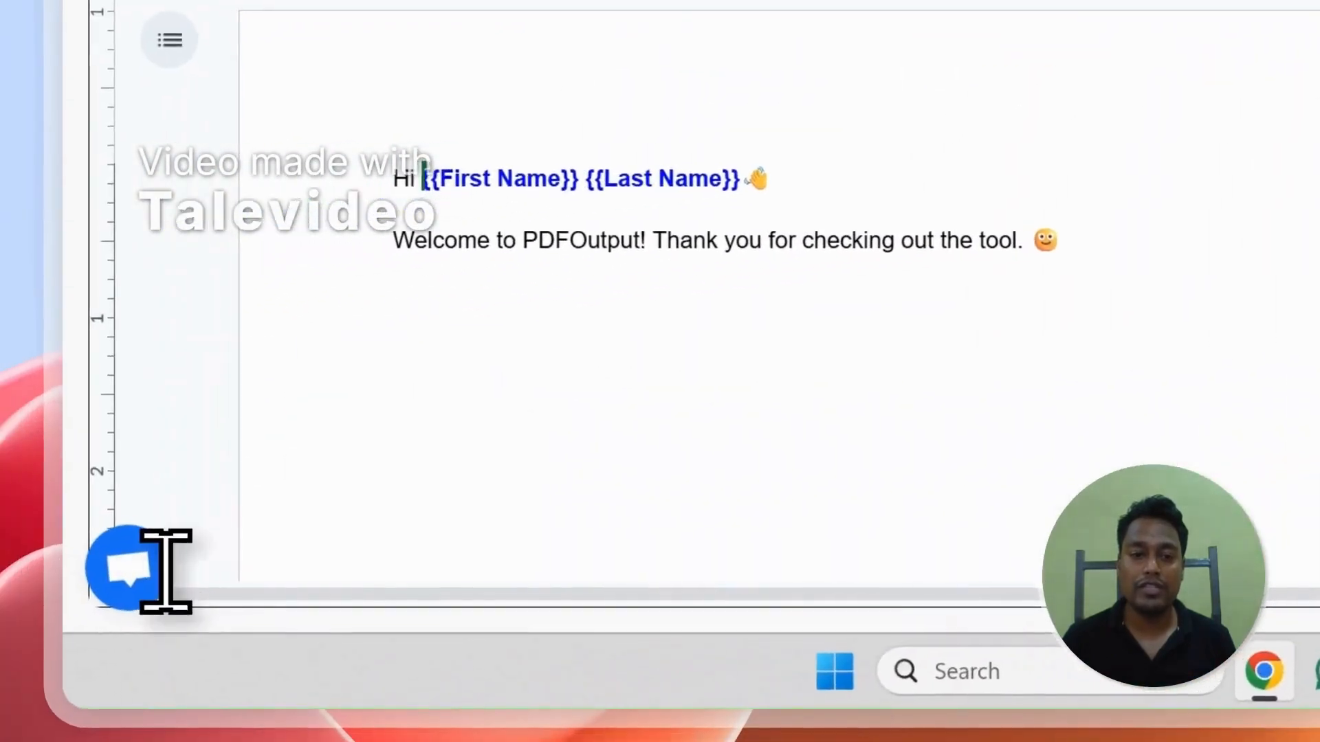
{"action": "left_click", "coordinate": [154, 569]}
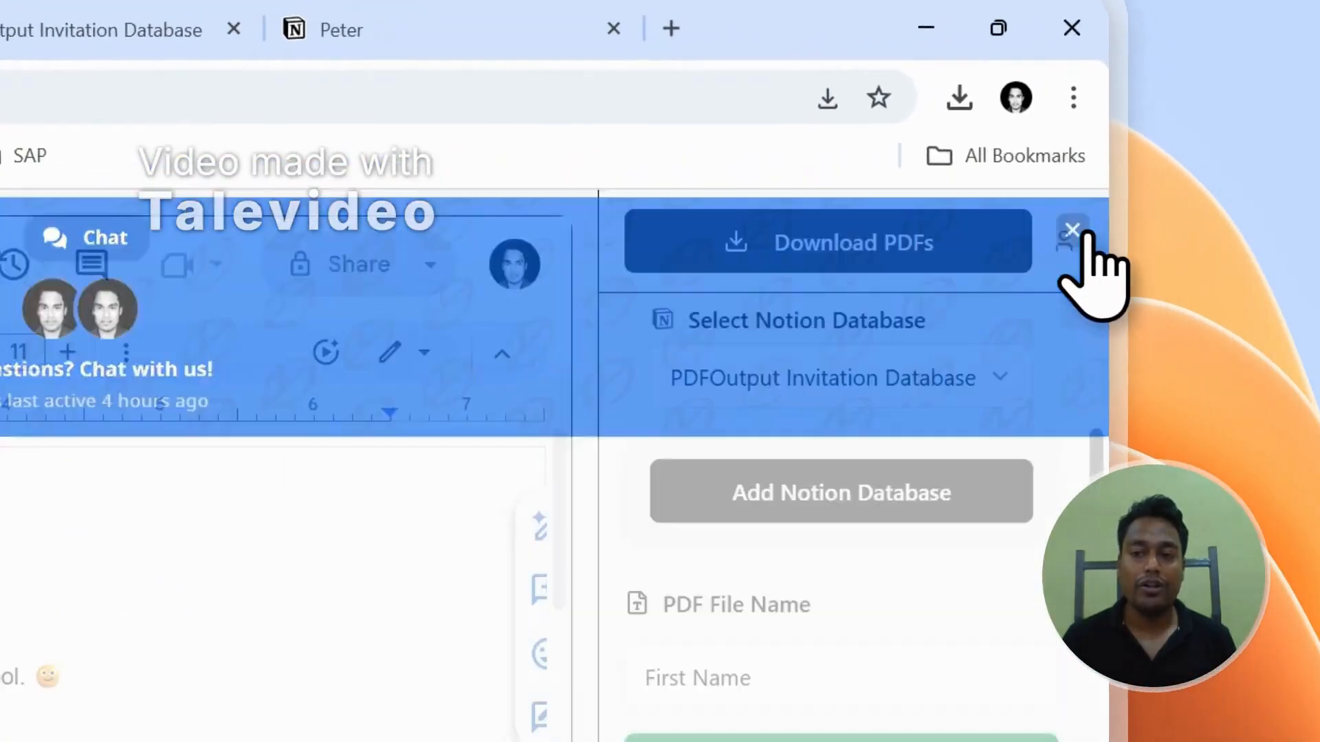
{"action": "left_click", "coordinate": [1154, 168]}
Sign out of PDFOutput and go to the Contact page's Send Message form.
{"action": "left_click", "coordinate": [1055, 248]}
{"action": "left_click", "coordinate": [863, 512]}
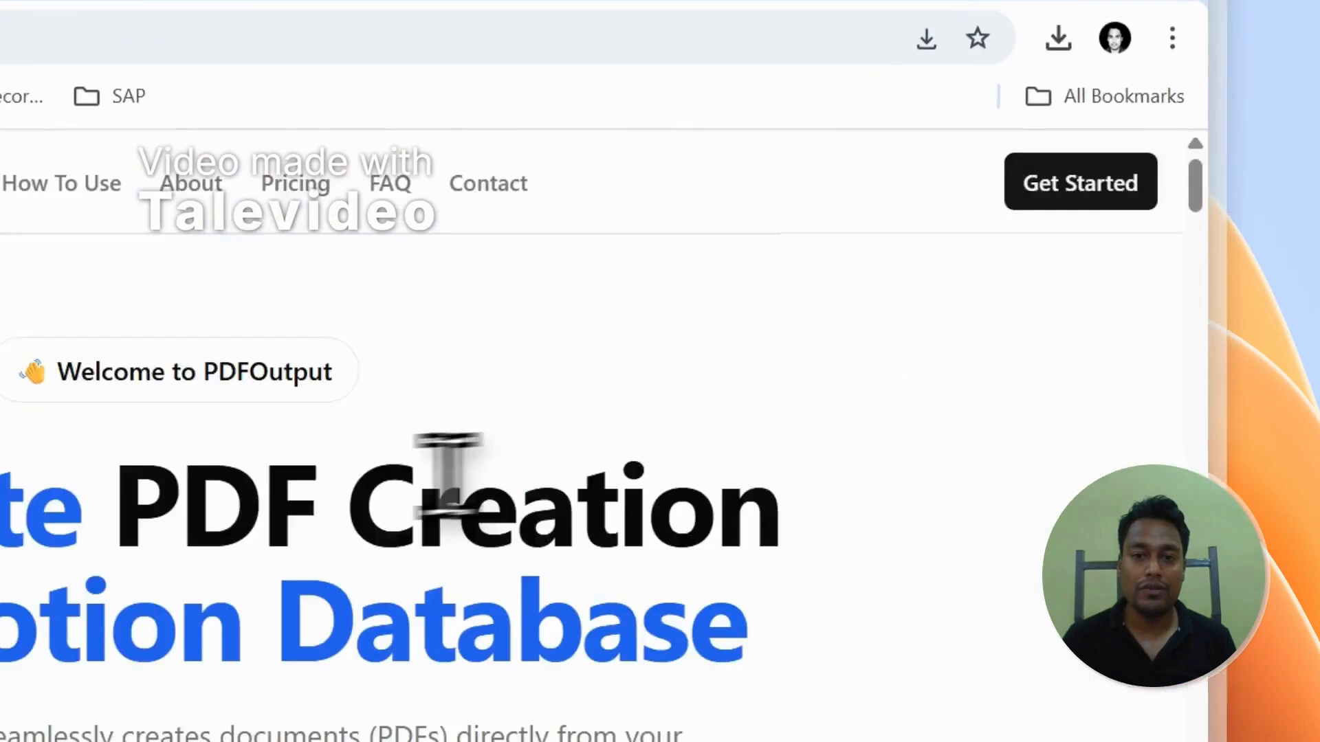
{"action": "left_click", "coordinate": [399, 256]}
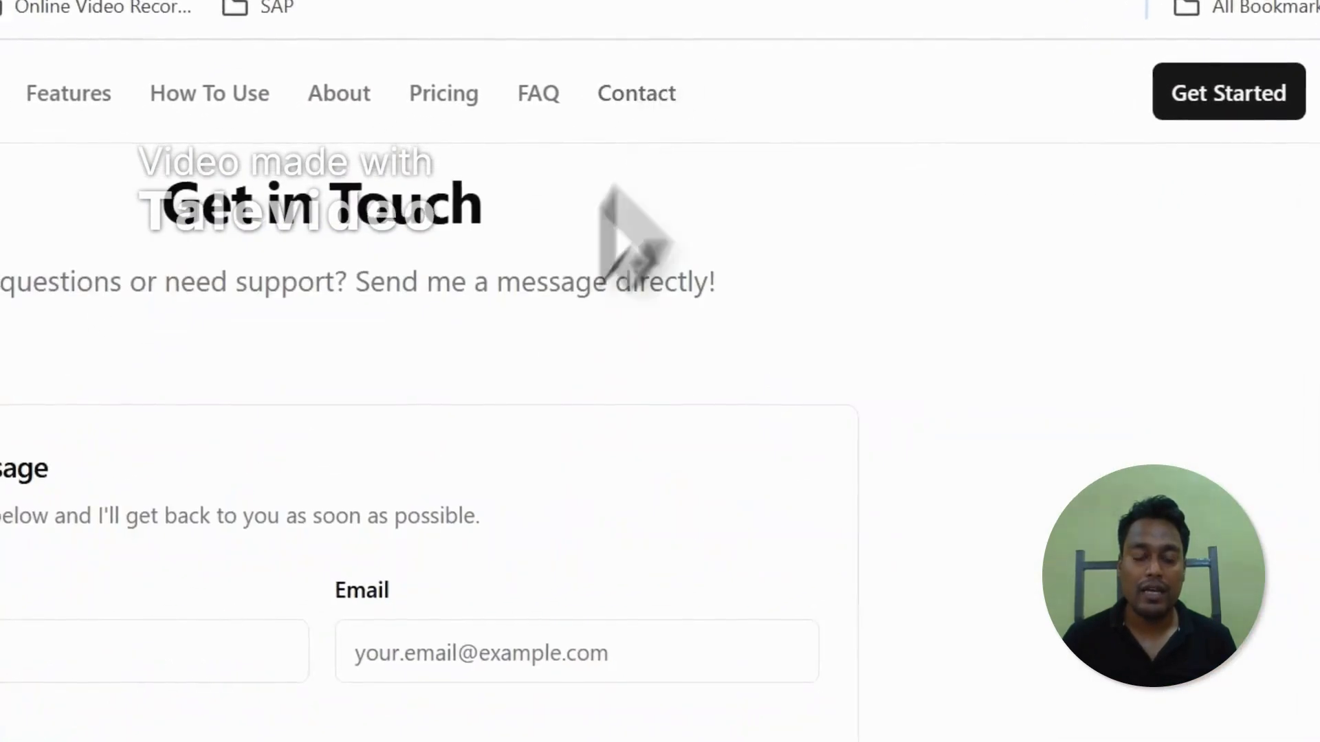
{"action": "scroll", "coordinate": [324, 543], "scroll_direction": "down", "scroll_amount": 2}
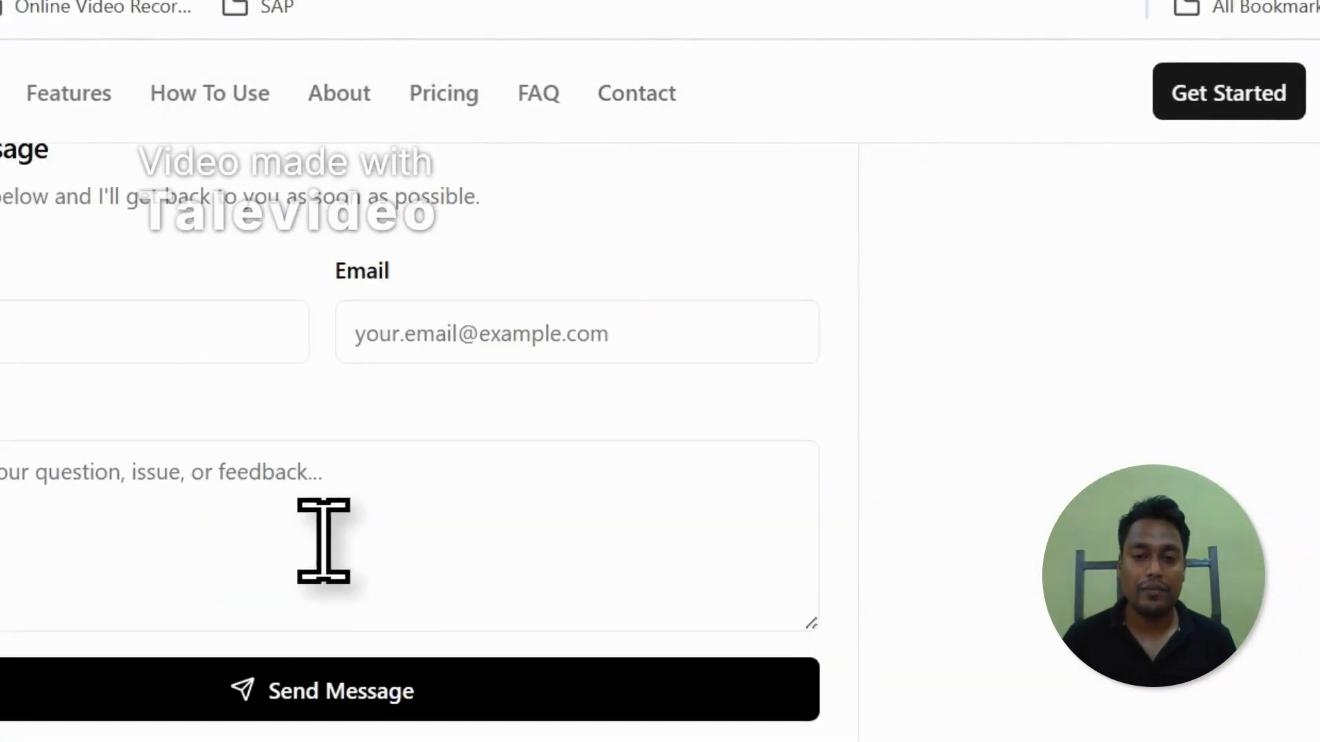
{"action": "scroll", "coordinate": [400, 687], "scroll_direction": "up", "scroll_amount": 2}
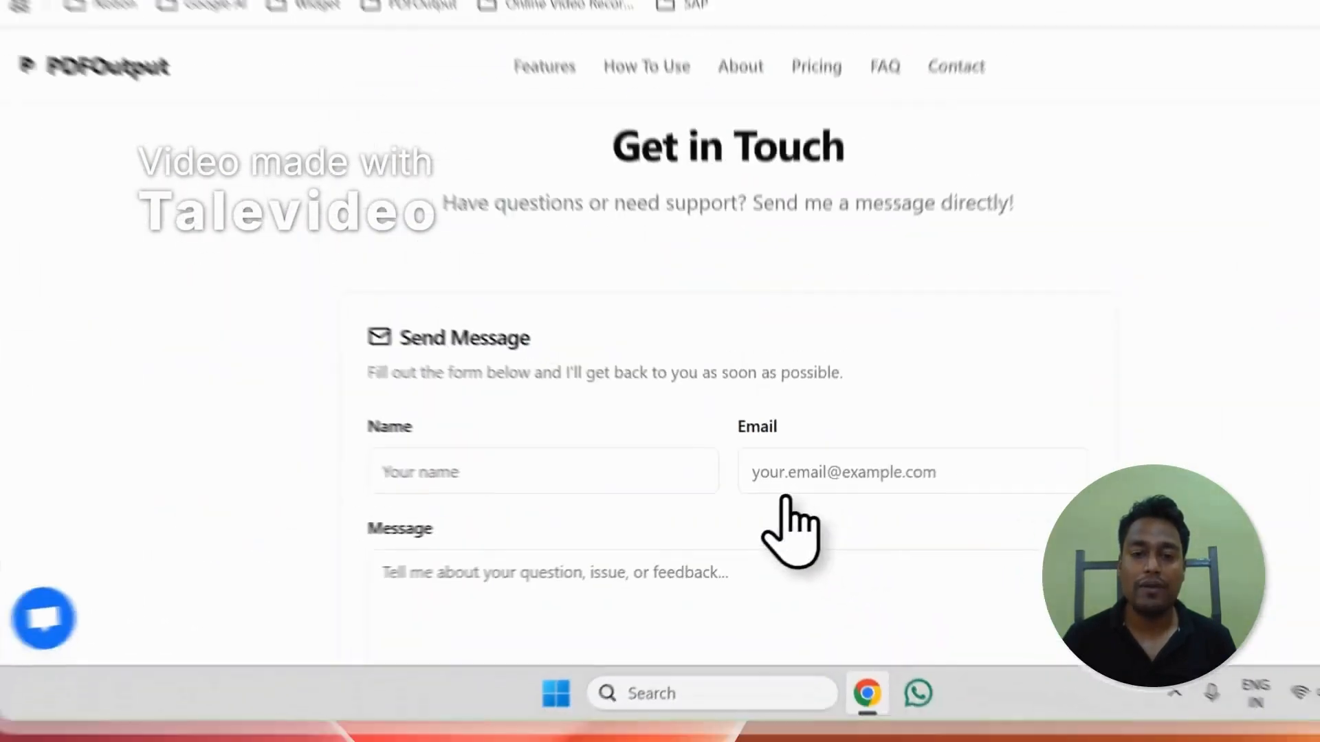
{"action": "scroll", "coordinate": [791, 530], "scroll_direction": "down", "scroll_amount": 2}
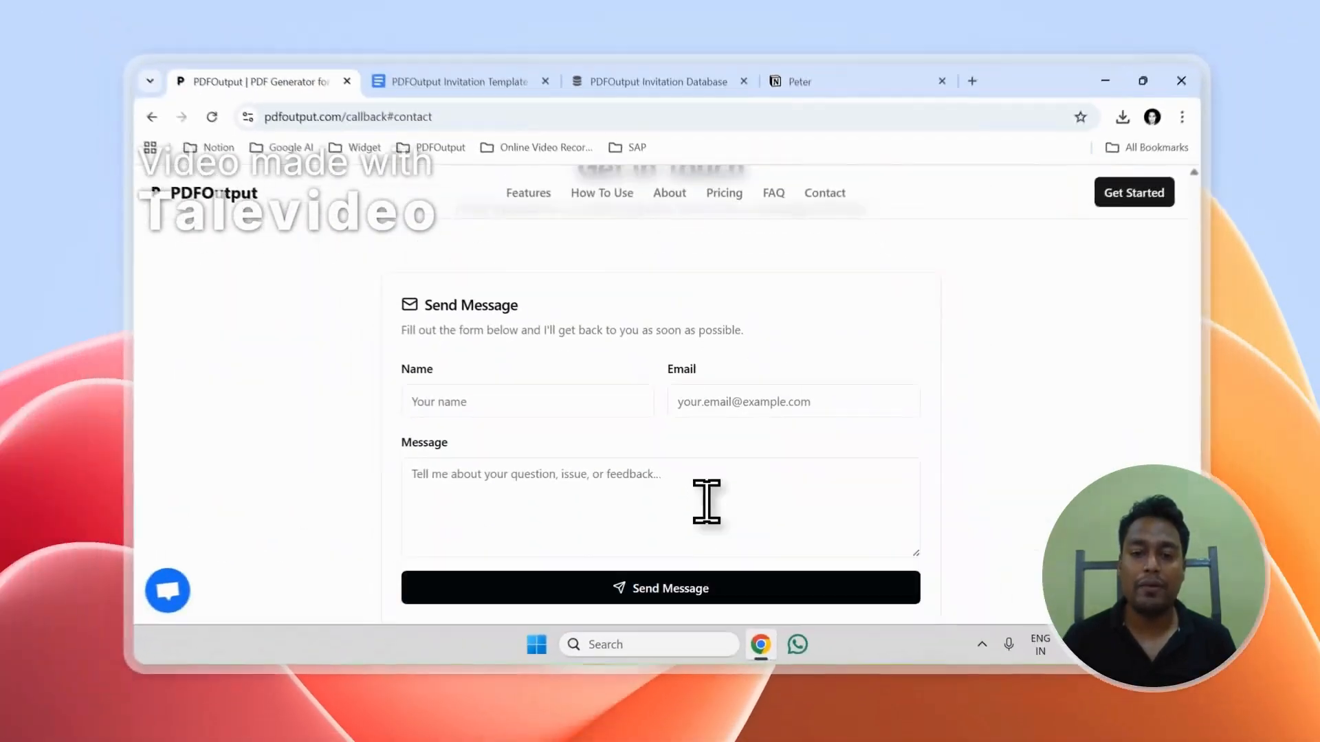